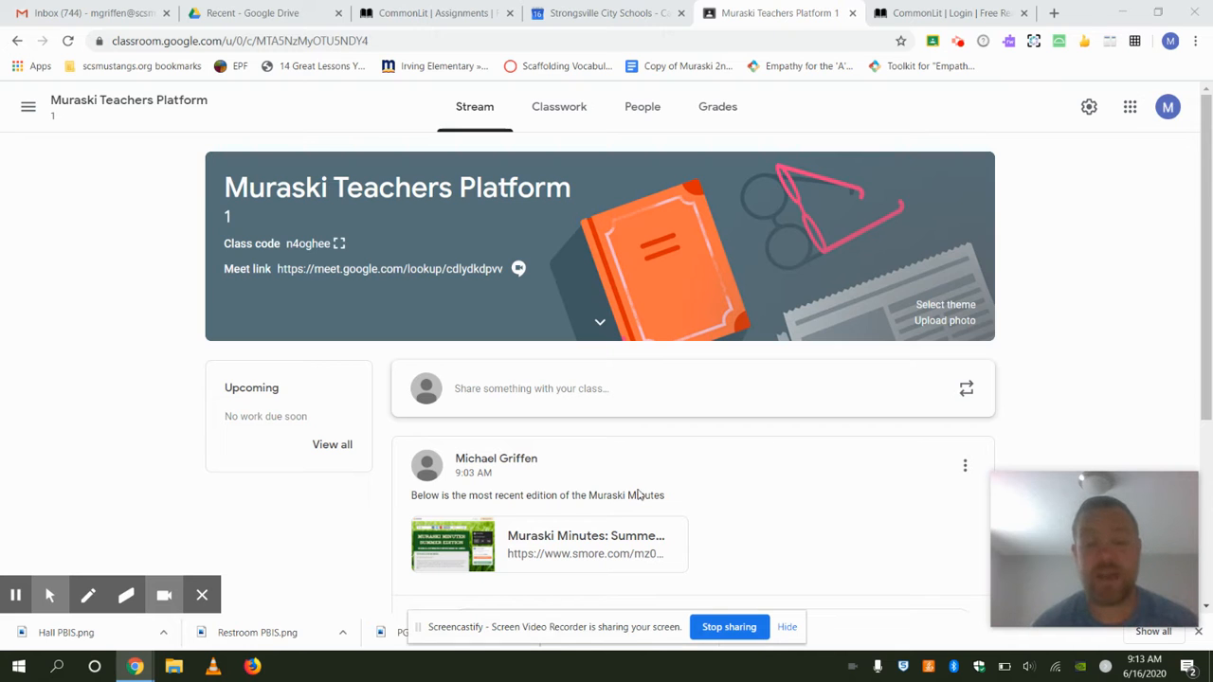
pyautogui.scroll(-3, 635, 494)
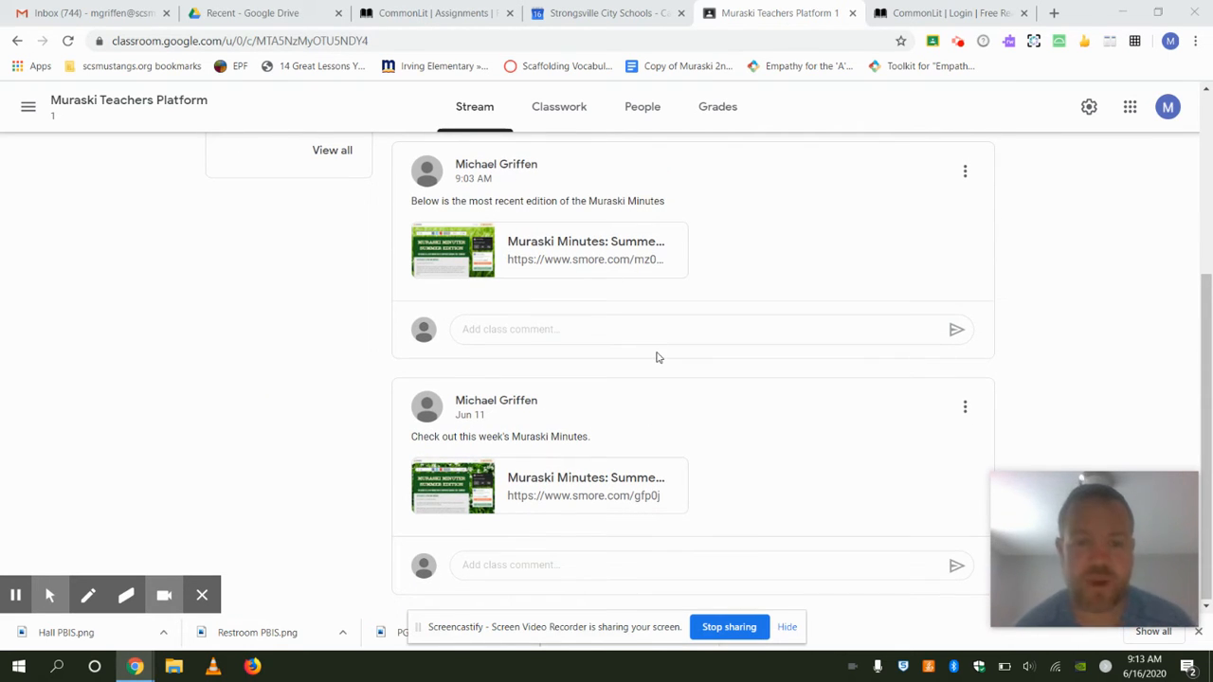
pyautogui.scroll(3, 658, 356)
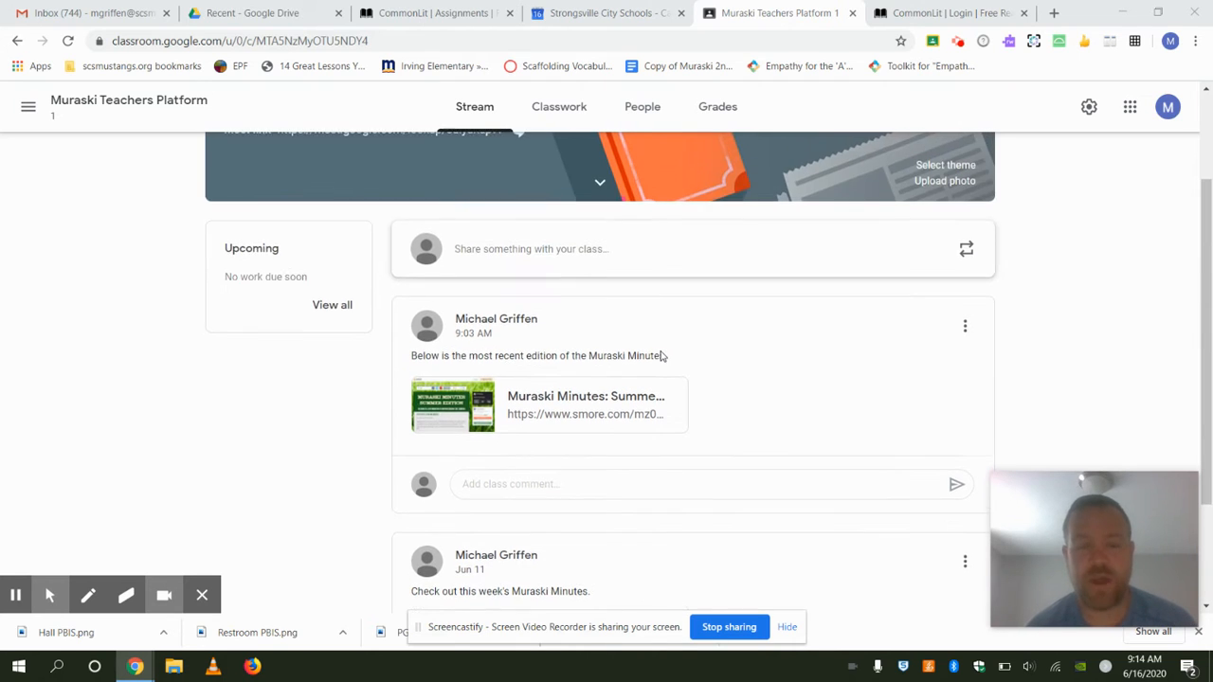
pyautogui.scroll(1, 660, 353)
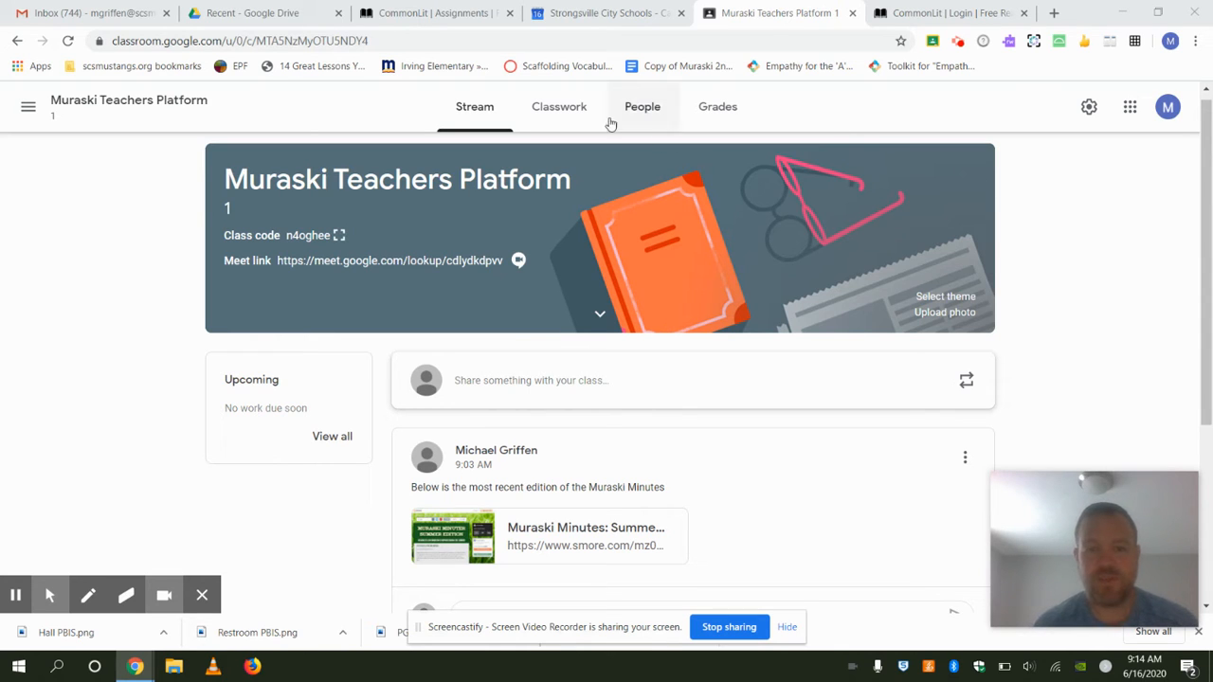
# Delete the draft assignment "The Writing Revolution: Because, But, & So" from the class's classwork.
pyautogui.click(564, 107)
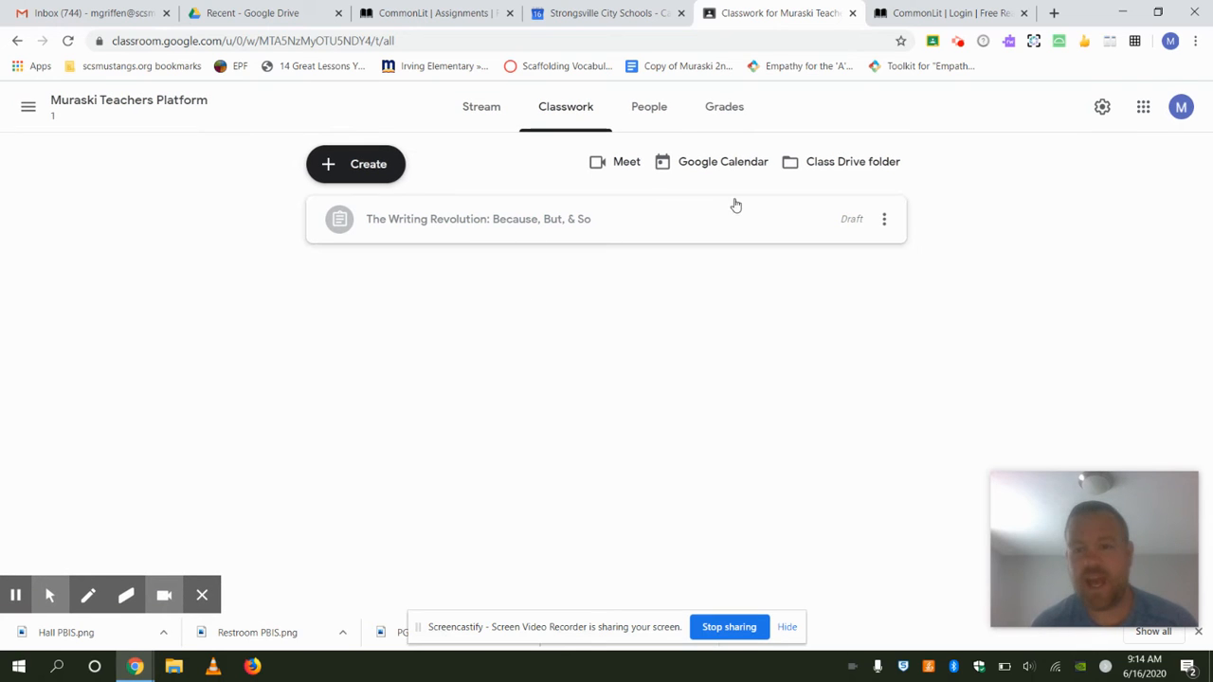
pyautogui.click(884, 224)
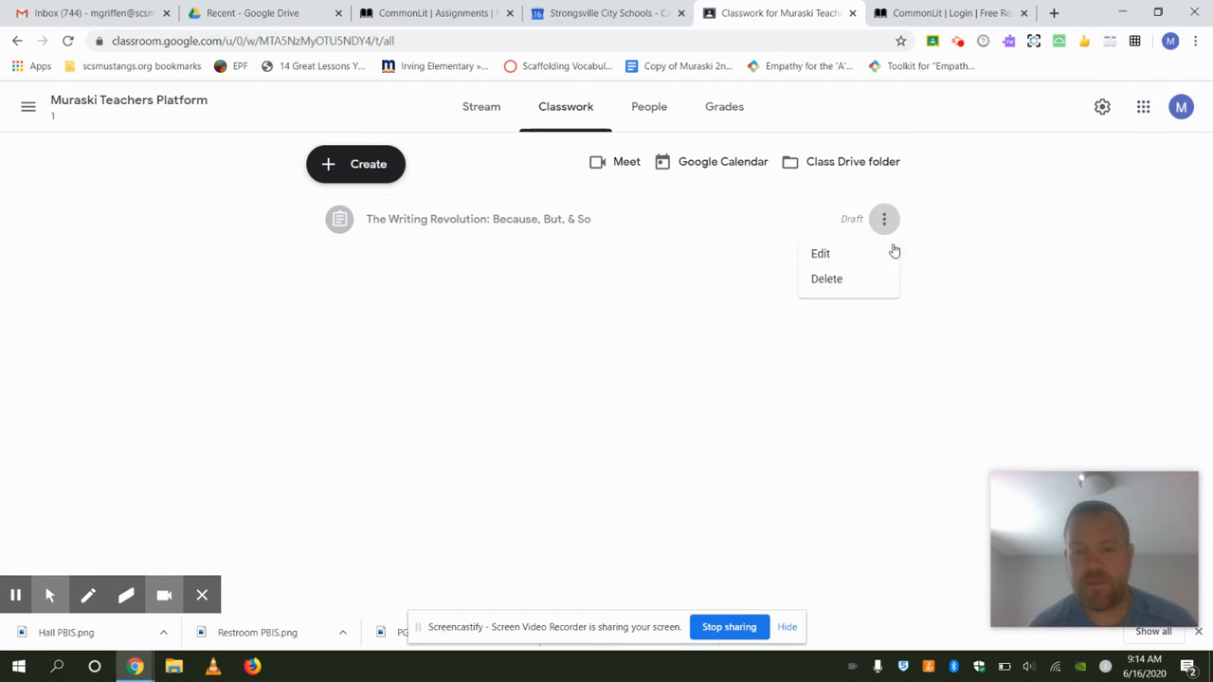
pyautogui.click(822, 280)
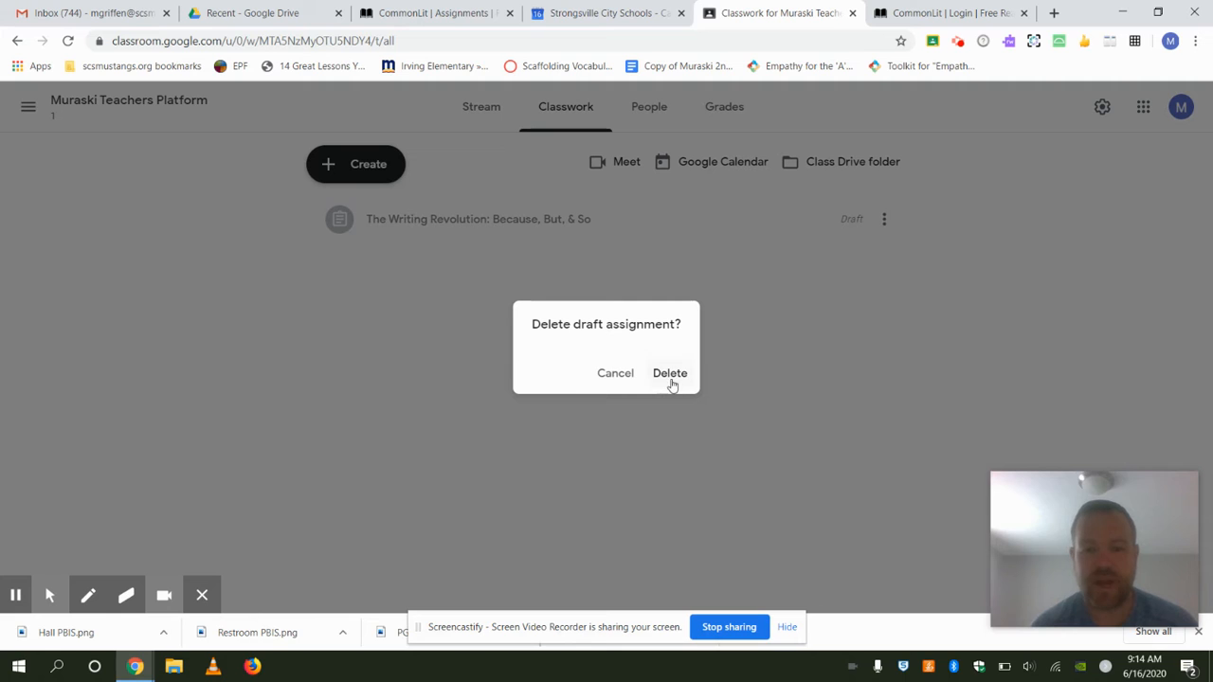
pyautogui.click(671, 379)
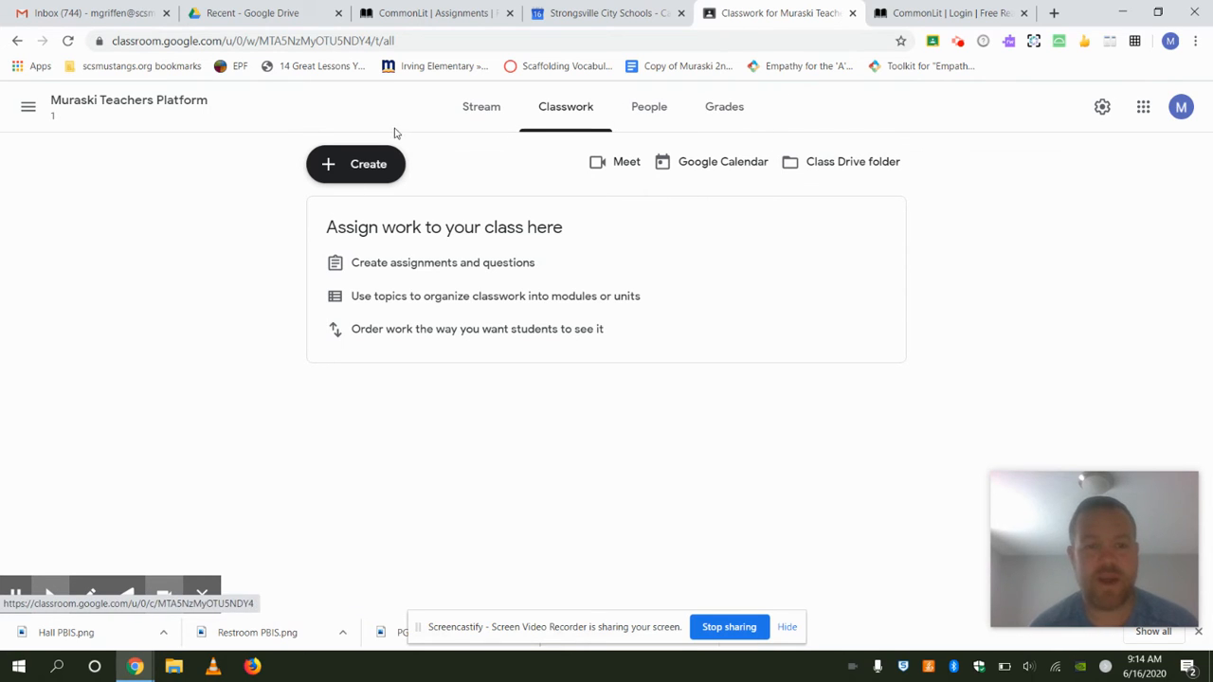
# Create a new assignment titled "The Writing Revolution: Because, But, & So", dismissing the rubric tip.
pyautogui.click(376, 163)
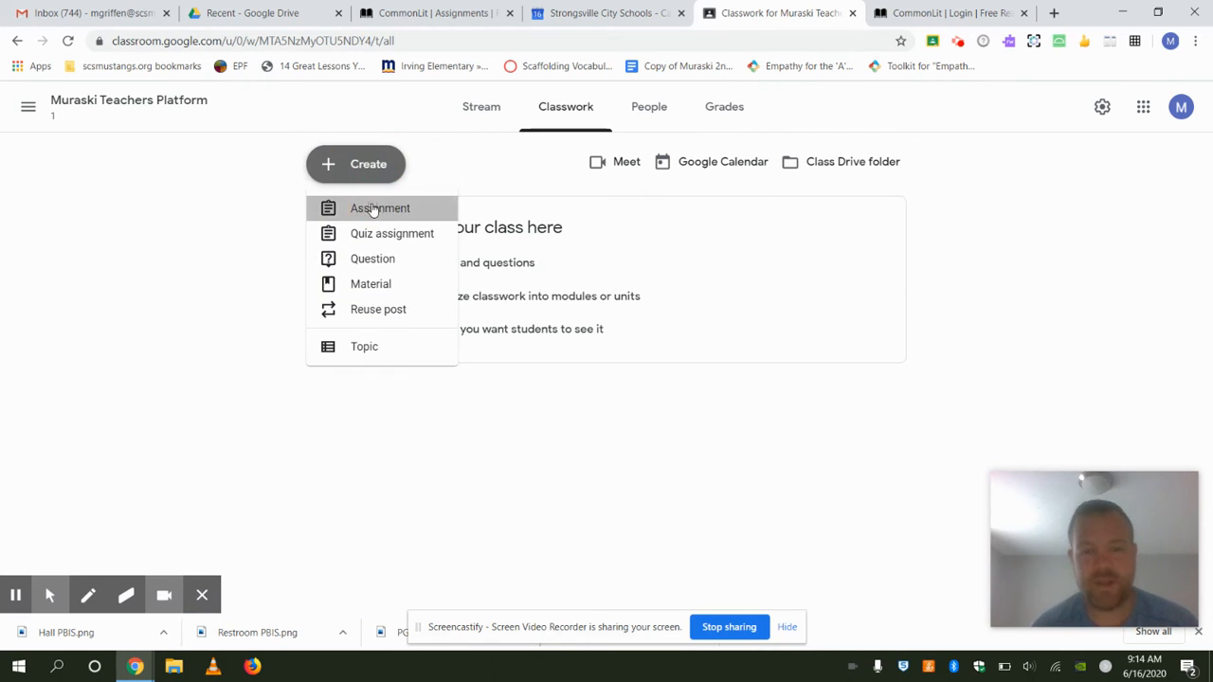
pyautogui.click(371, 208)
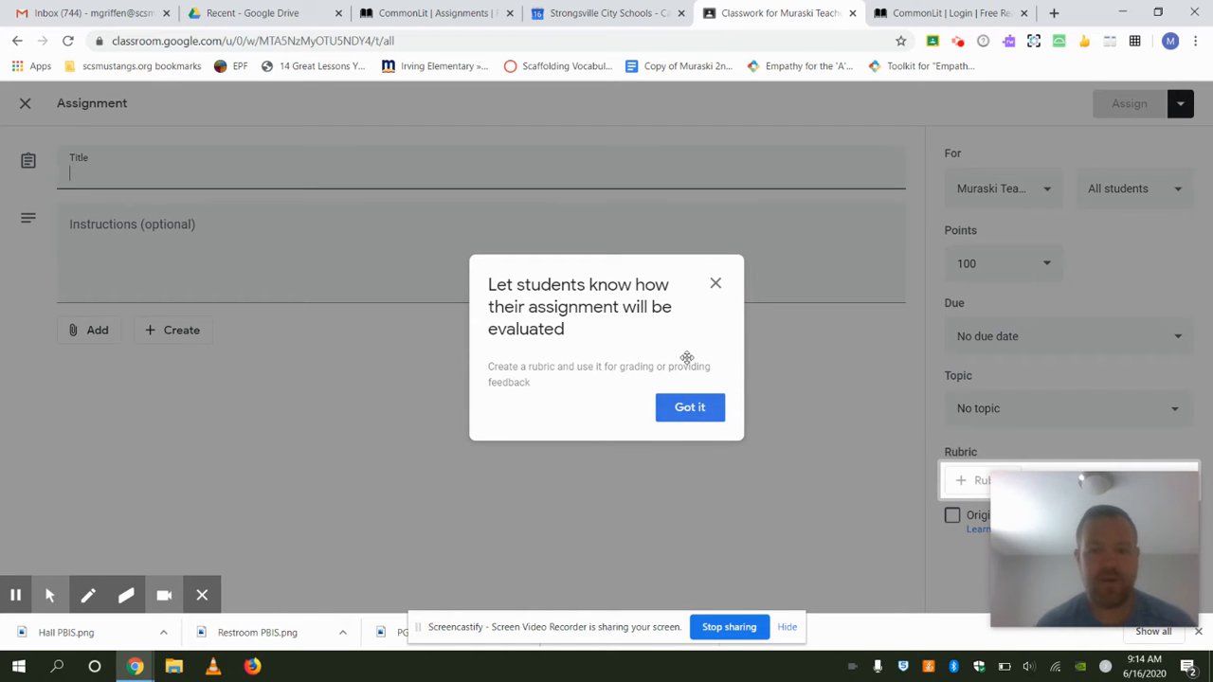
pyautogui.click(717, 407)
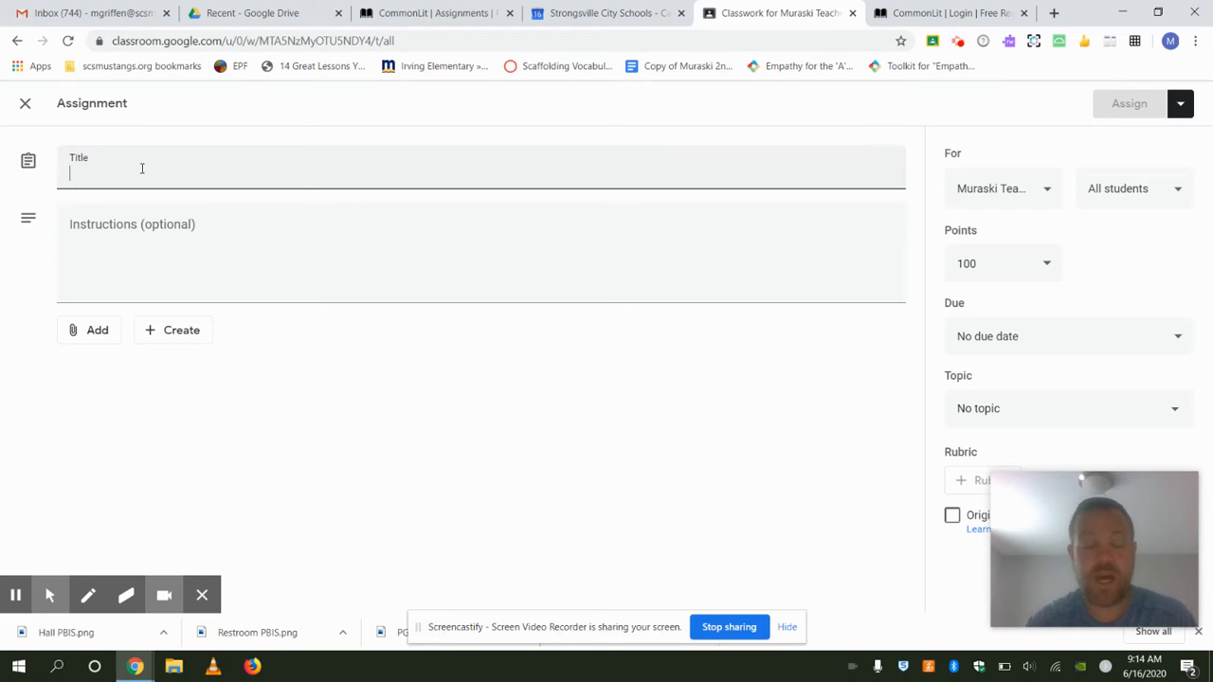
pyautogui.write('The Writing')
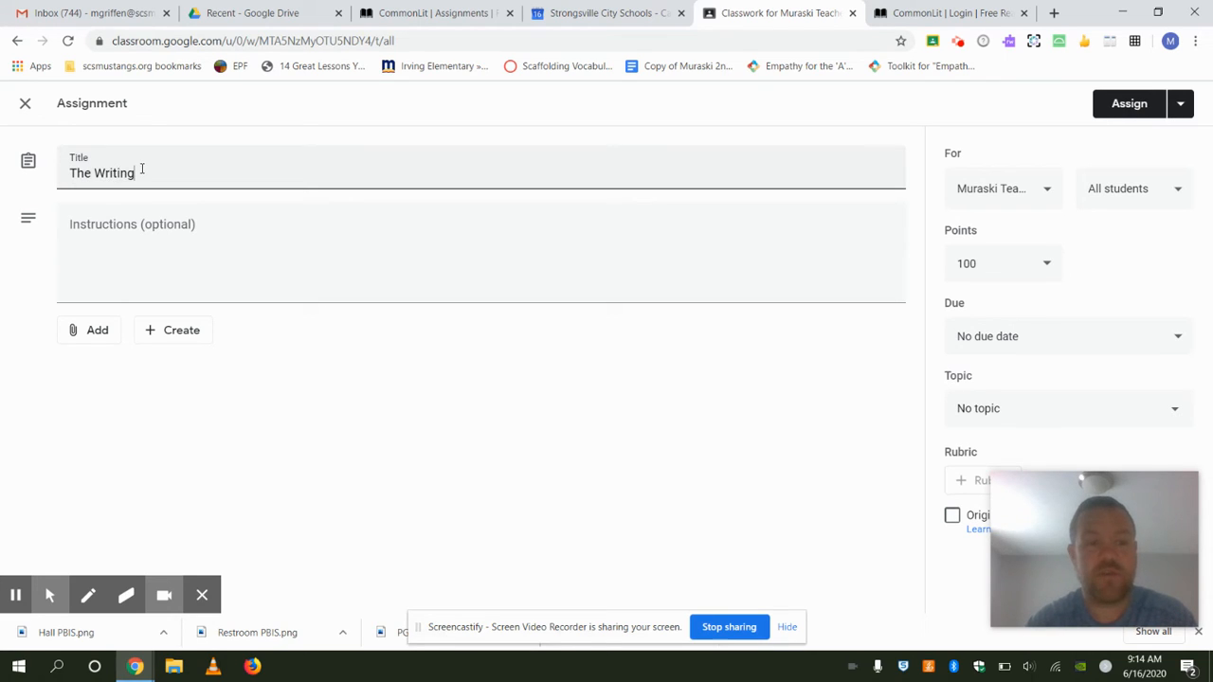
pyautogui.write(' Revolution:  ')
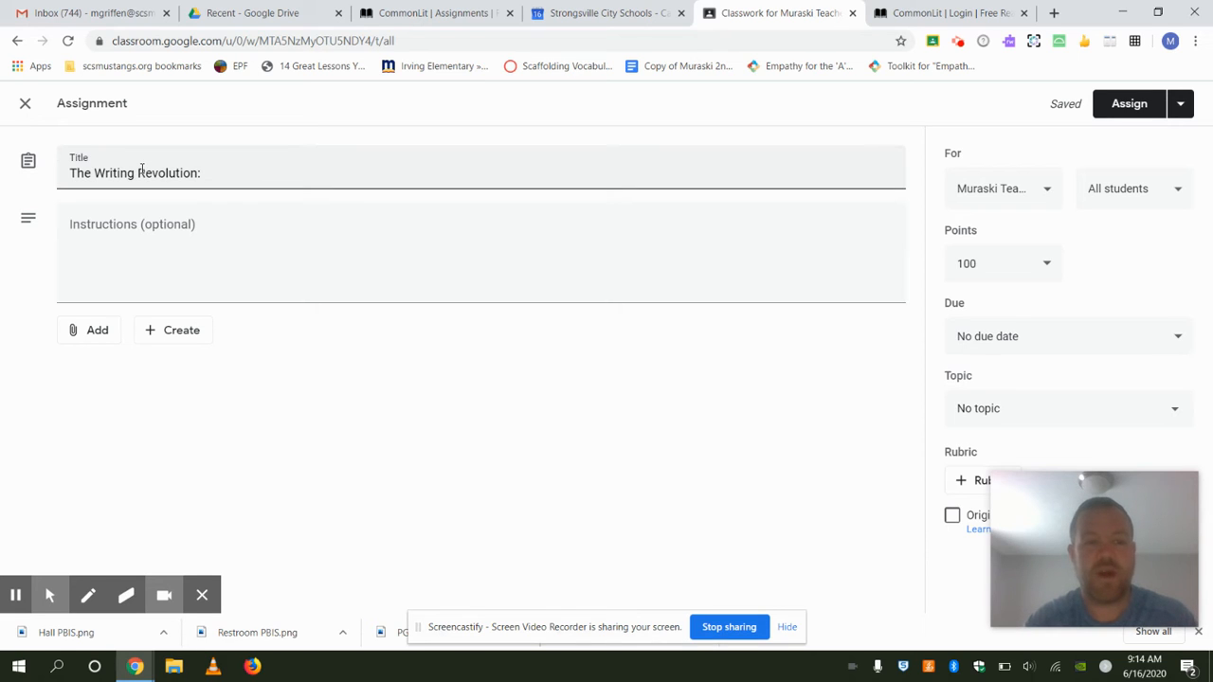
pyautogui.write('Because, B')
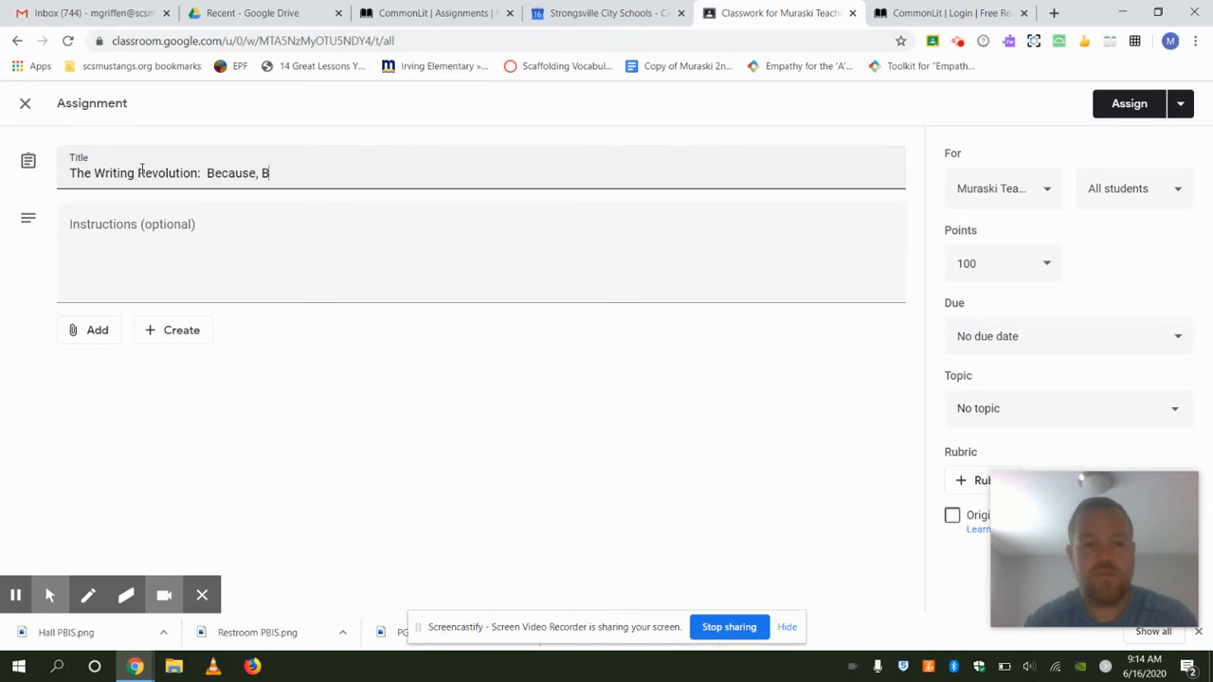
pyautogui.write('ut, & SO')
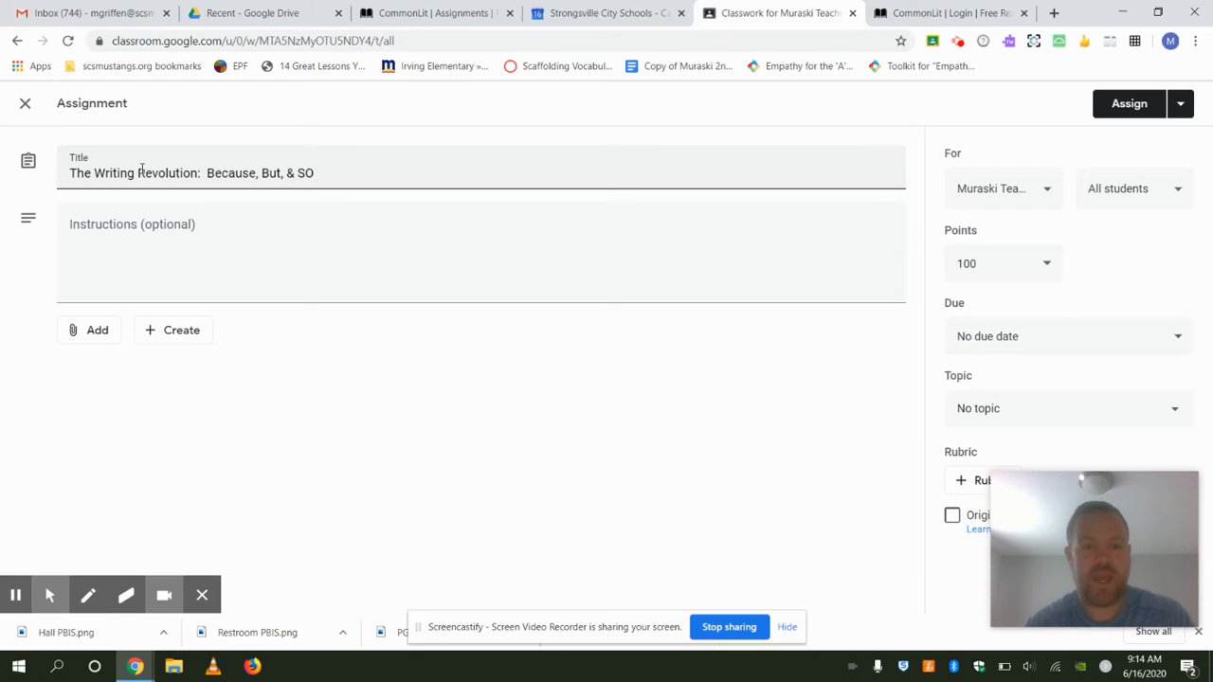
pyautogui.press('BackSpace')
pyautogui.write('o')
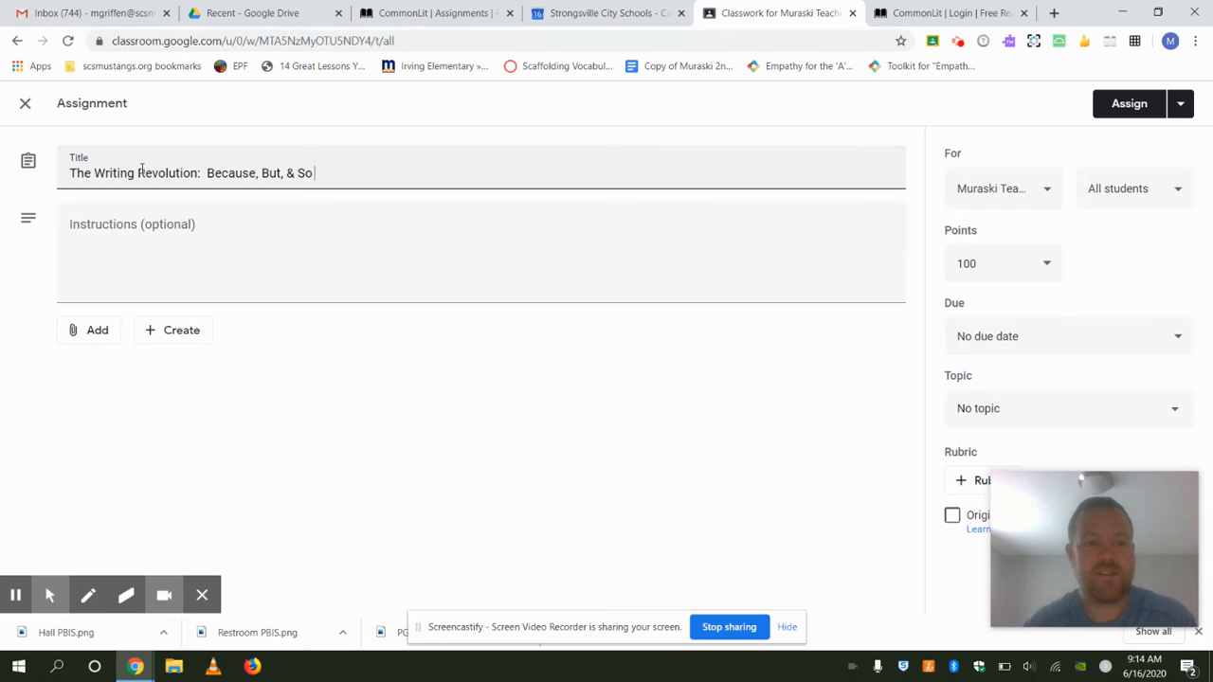
# Enter the assignment instructions "Please complete and turn the assignment in to me.".
pyautogui.click(84, 225)
pyautogui.write('P')
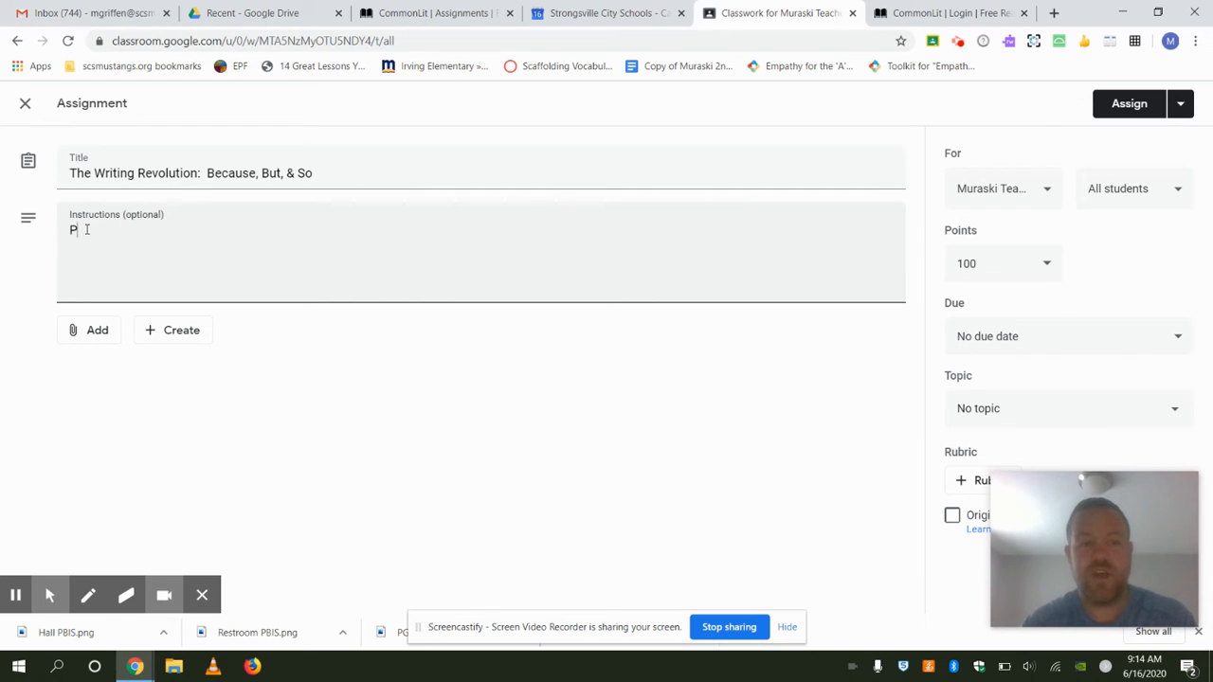
pyautogui.write('lease complete ')
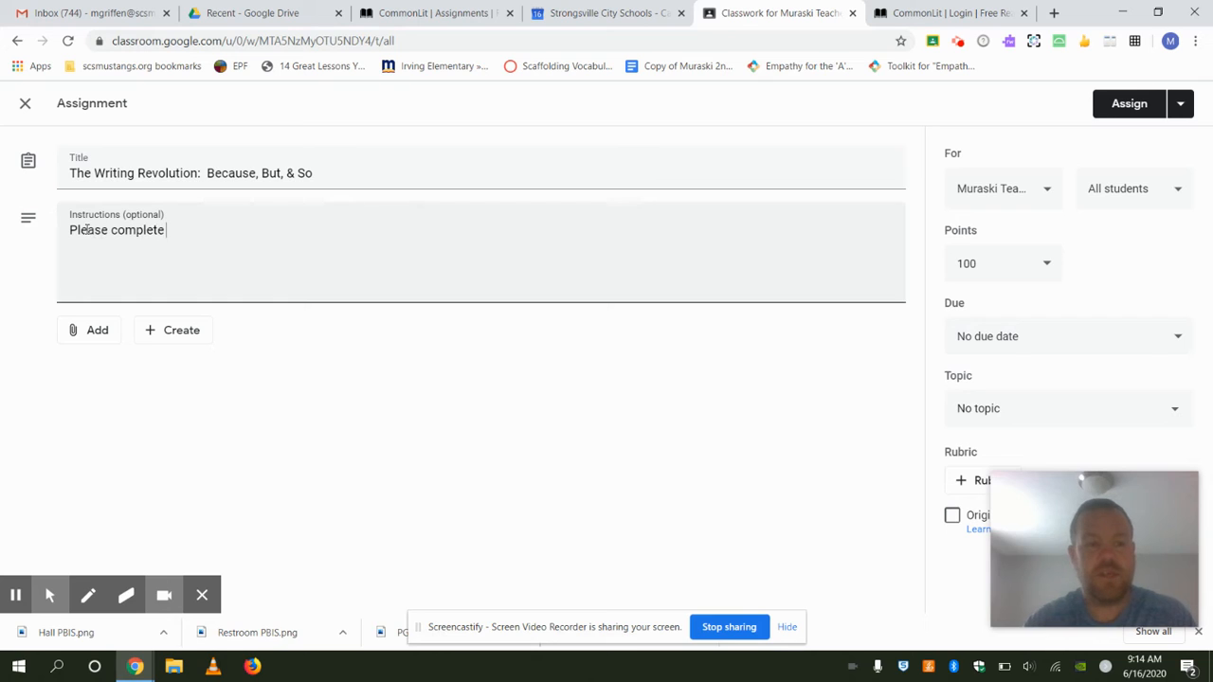
pyautogui.write('and turn the as')
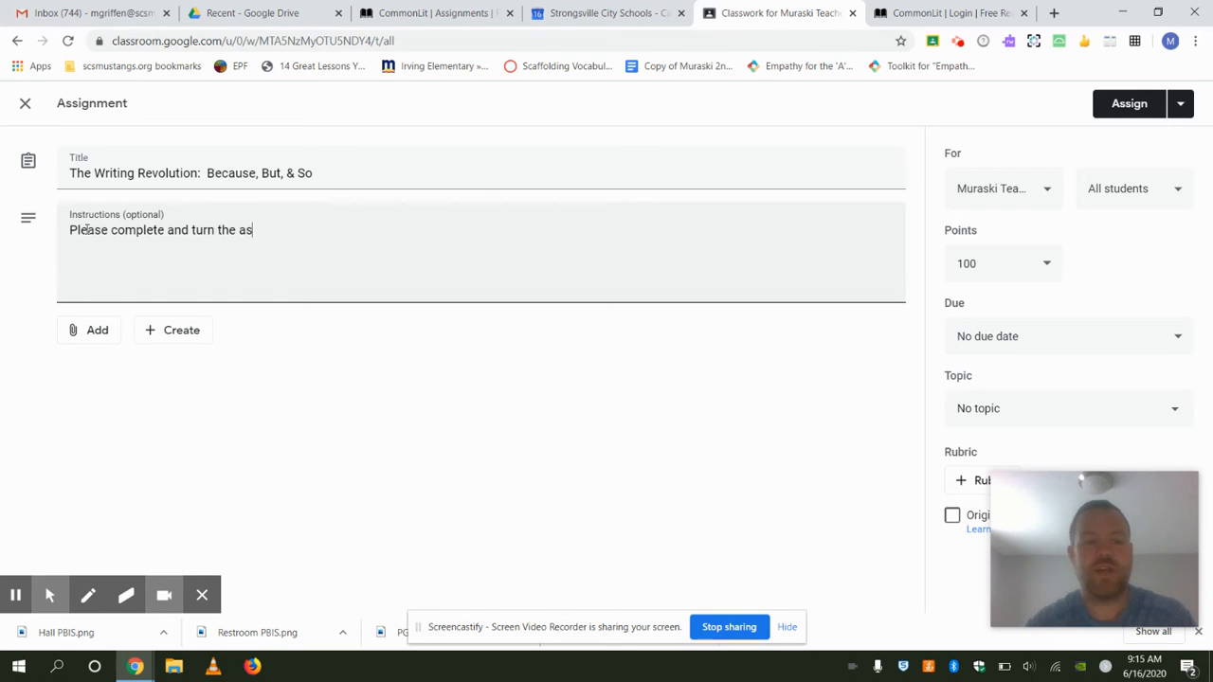
pyautogui.write('signment in')
pyautogui.press('BackSpace')
pyautogui.press('BackSpace')
pyautogui.press('BackSpace')
pyautogui.press('BackSpace')
pyautogui.press('BackSpace')
pyautogui.press('BackSpace')
pyautogui.press('BackSpace')
pyautogui.press('BackSpace')
pyautogui.press('BackSpace')
pyautogui.write('gn')
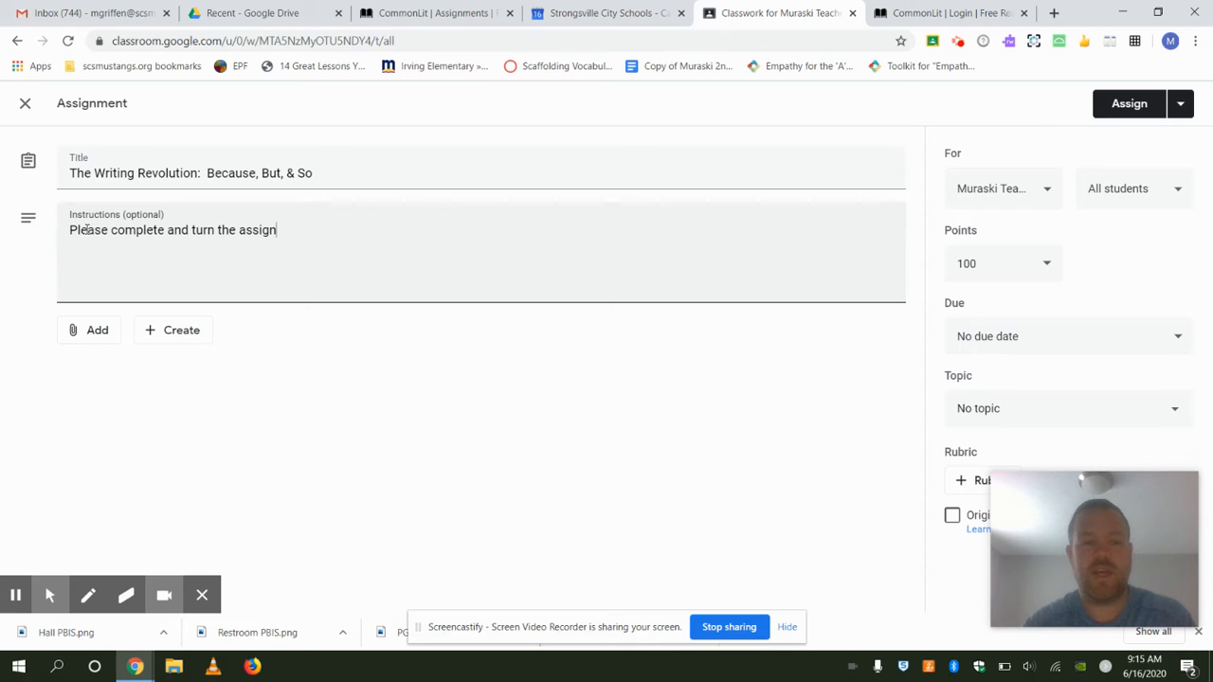
pyautogui.write('ment in to me.')
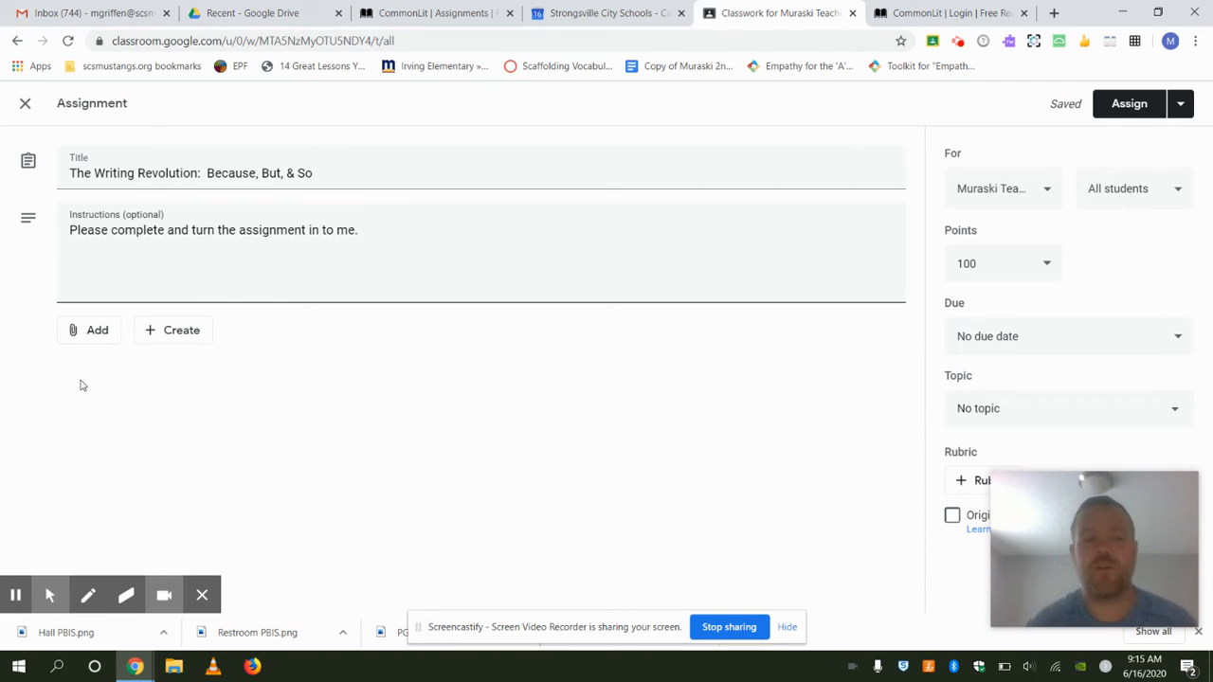
# Attach the Google Docs file "because-but-so-" from The Writing Revolution folder in My Drive.
pyautogui.click(99, 332)
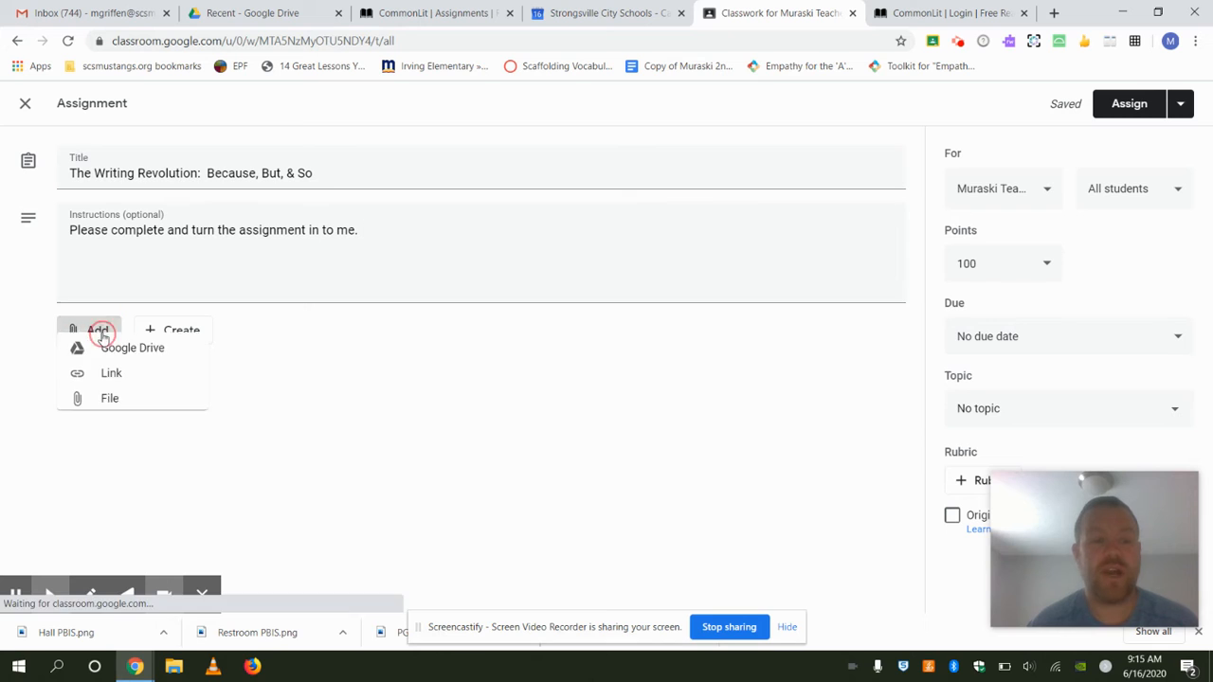
pyautogui.click(134, 368)
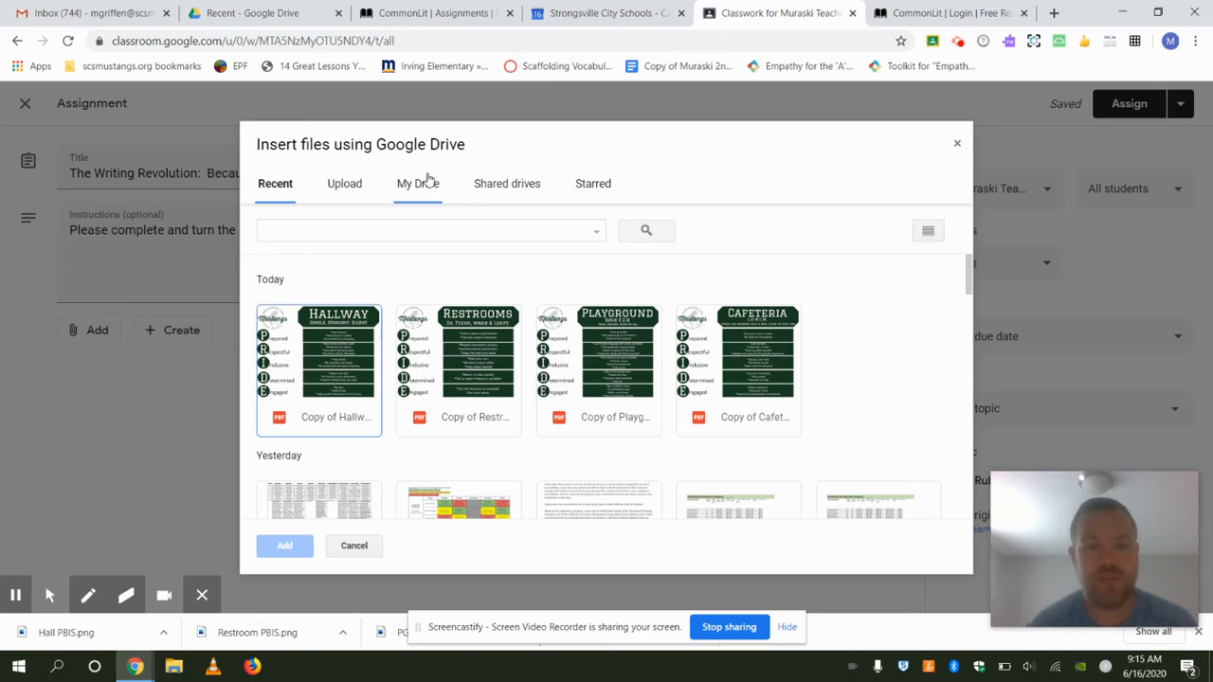
pyautogui.click(418, 183)
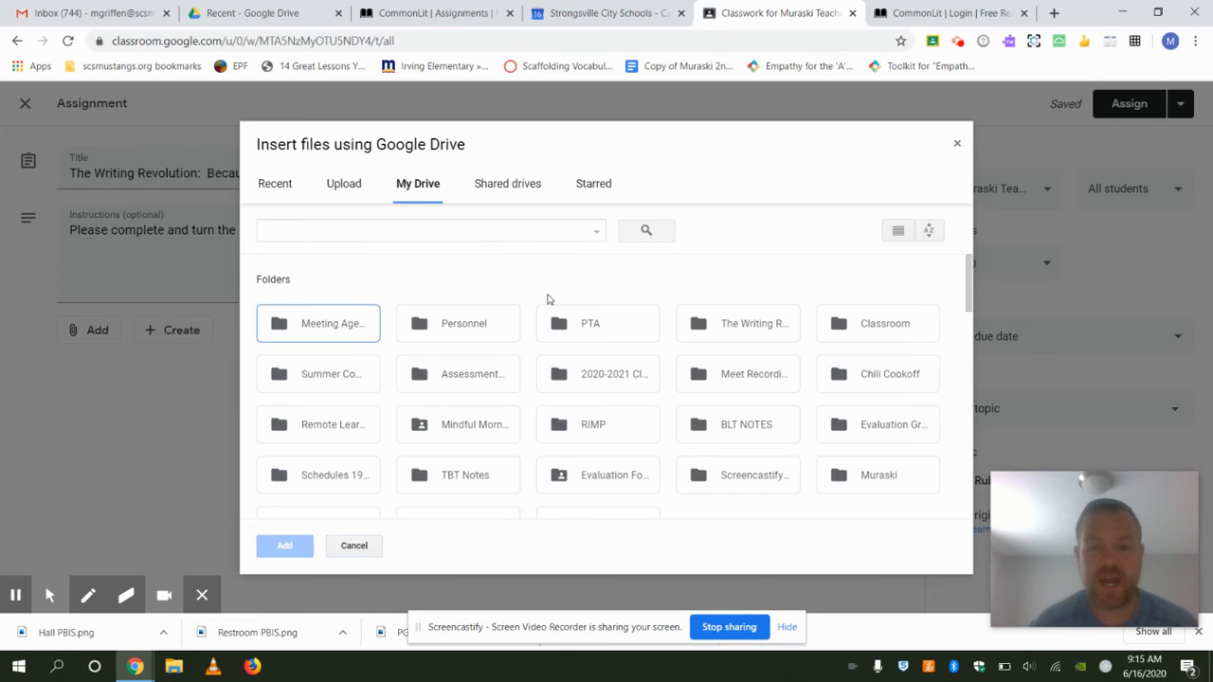
pyautogui.doubleClick(745, 324)
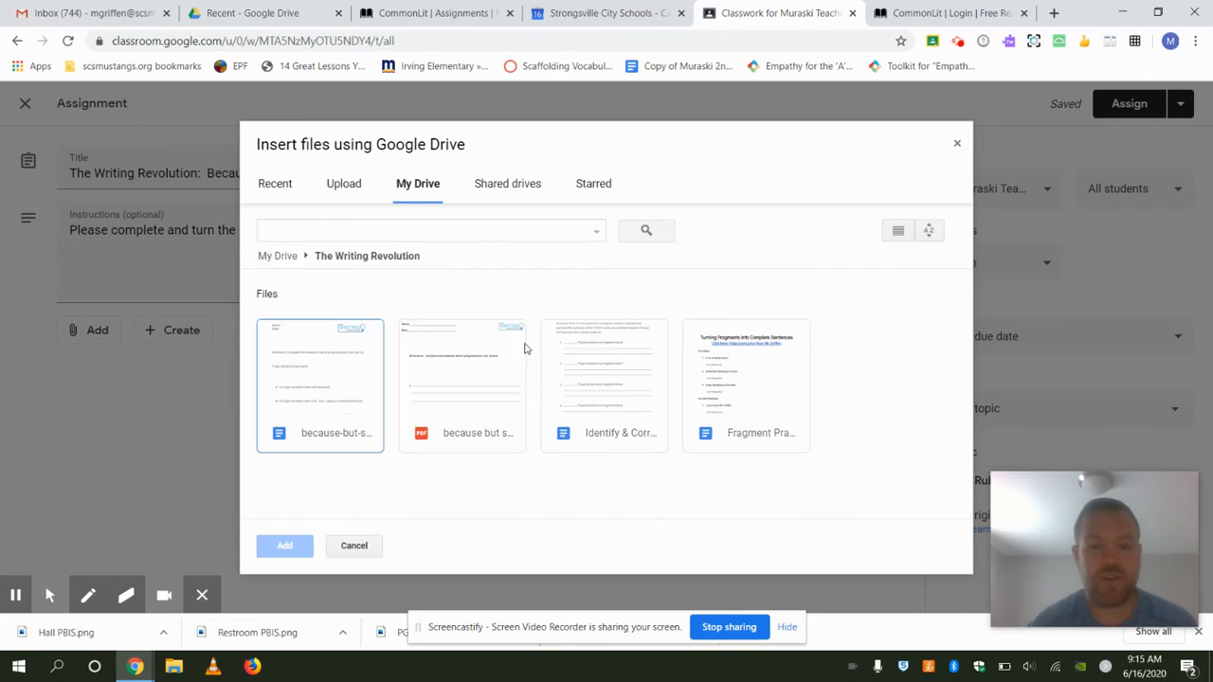
pyautogui.doubleClick(319, 371)
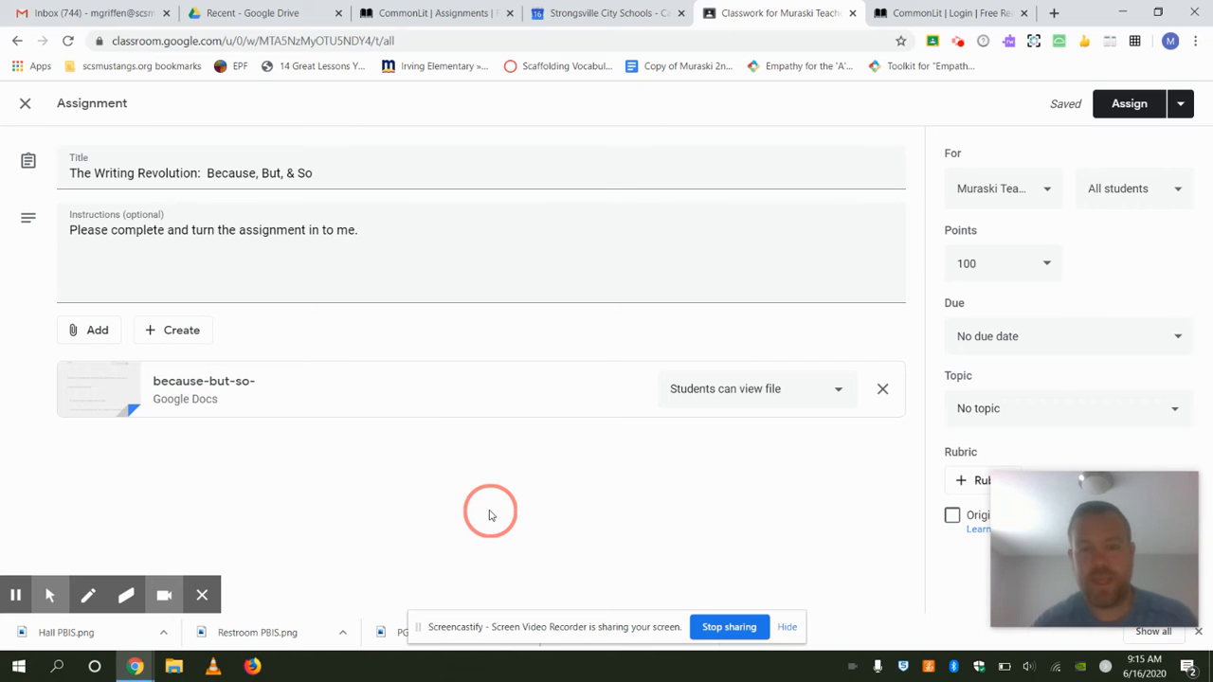
# Set the attached document's sharing option to "Make a copy for each student".
pyautogui.rightClick(841, 396)
pyautogui.click(740, 461)
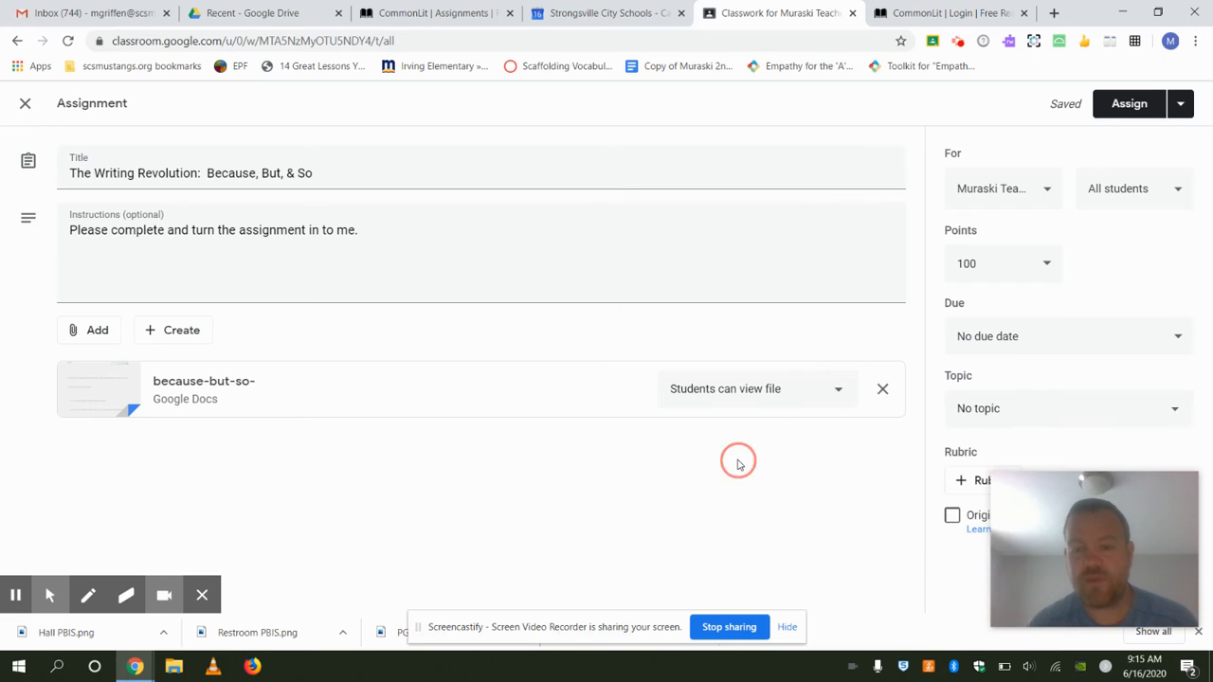
pyautogui.click(840, 397)
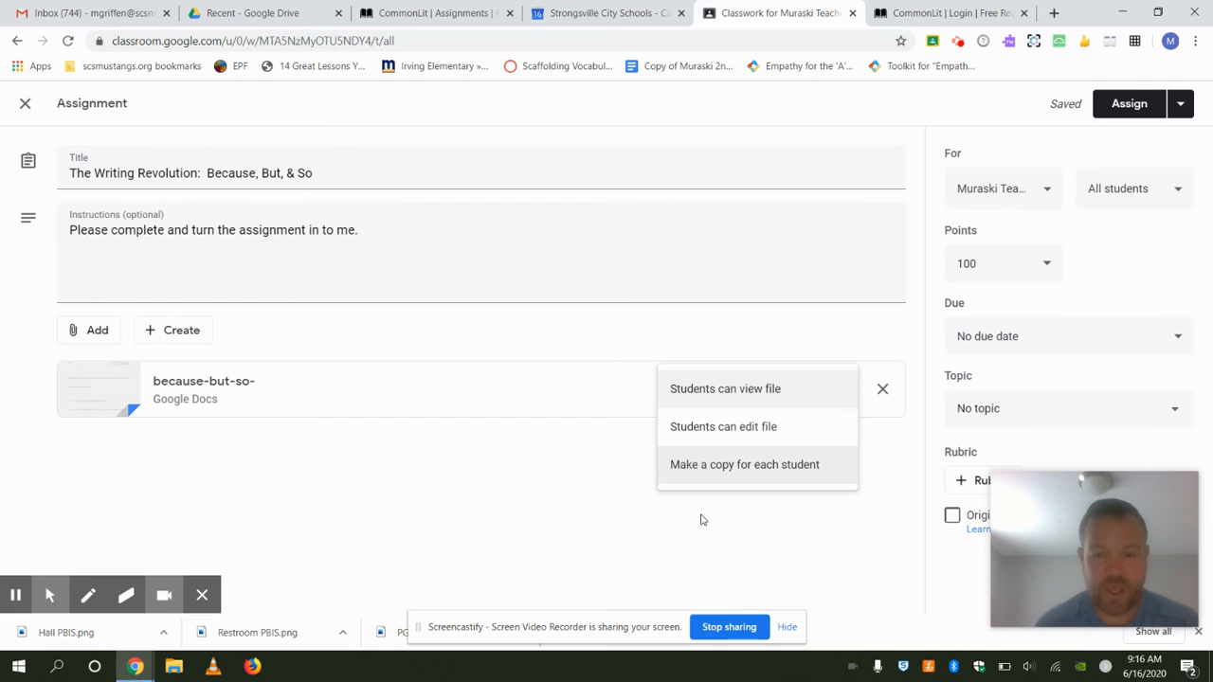
pyautogui.click(730, 466)
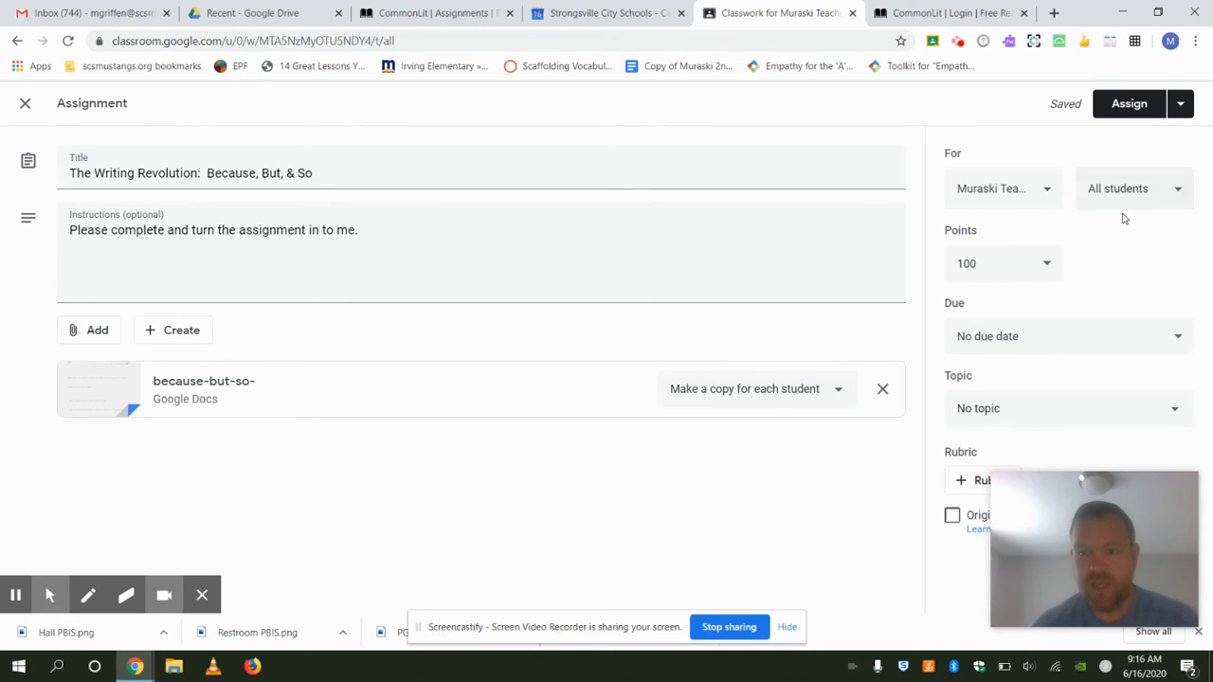
# Check which classes the assignment can be given to and set its points to 10.
pyautogui.click(1046, 188)
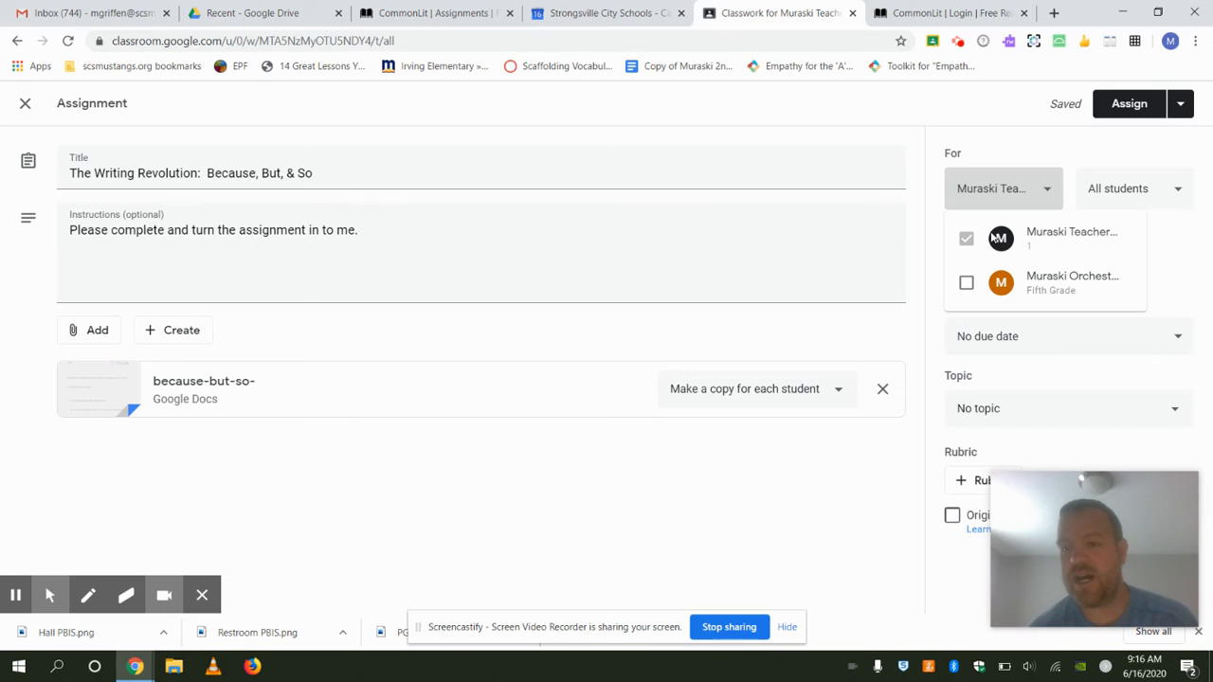
pyautogui.click(1185, 259)
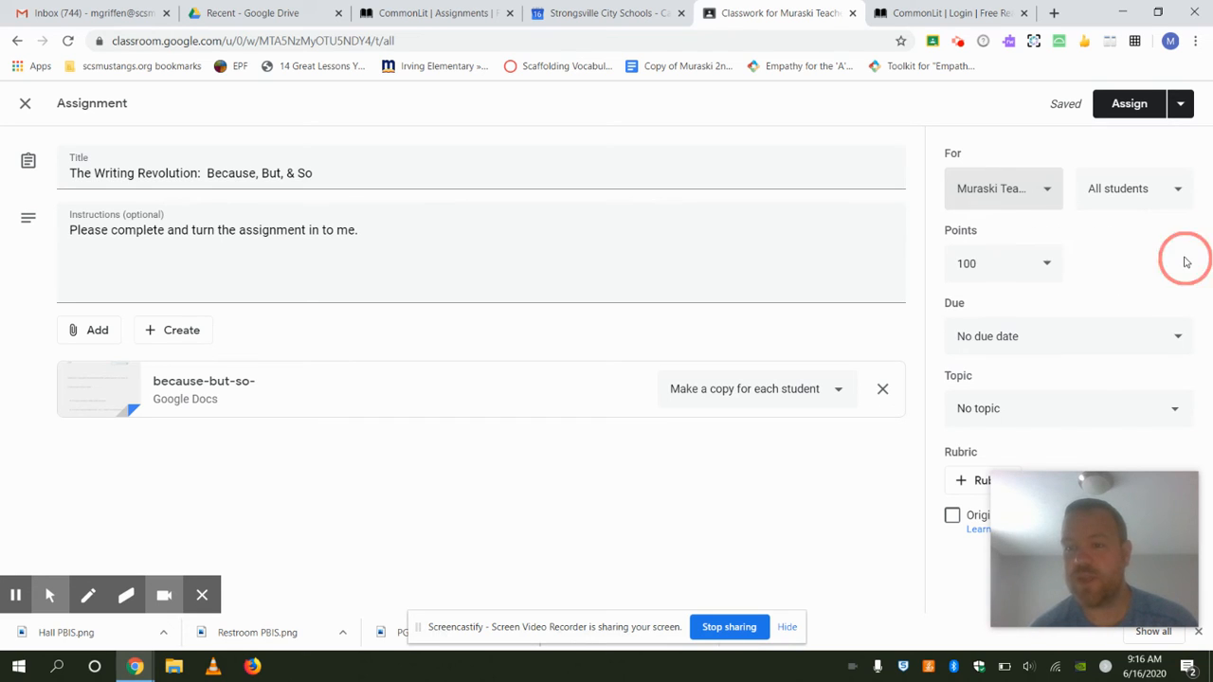
pyautogui.click(1053, 269)
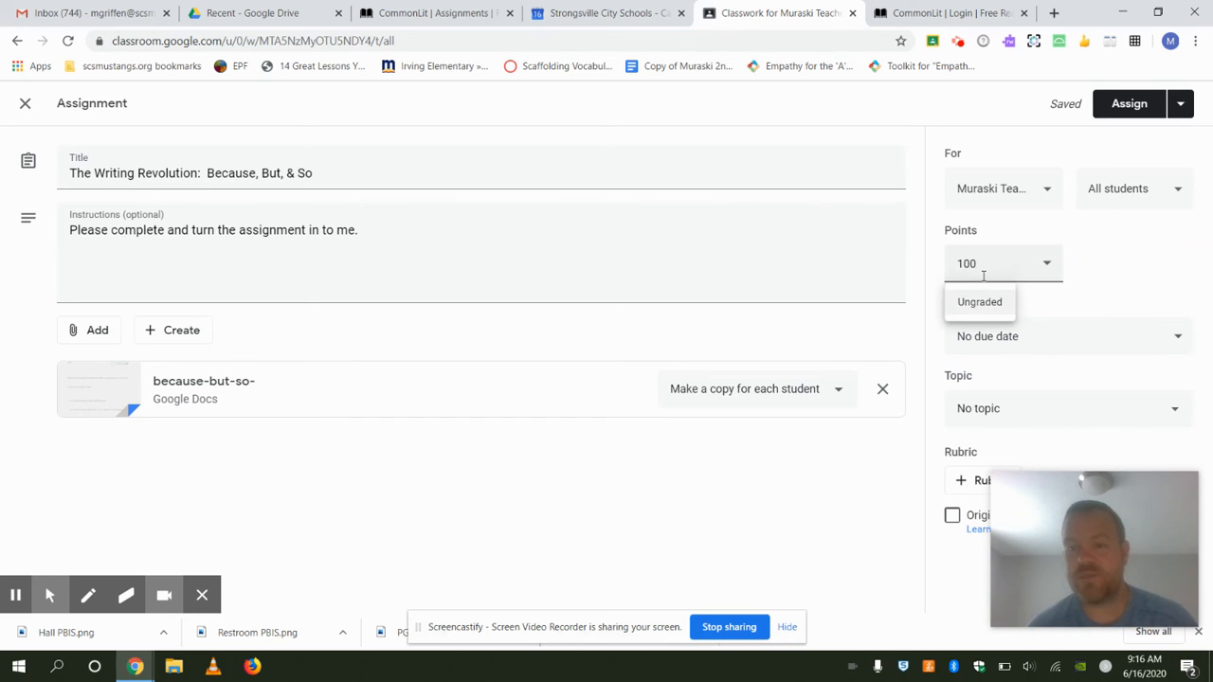
pyautogui.press('BackSpace')
pyautogui.press('BackSpace')
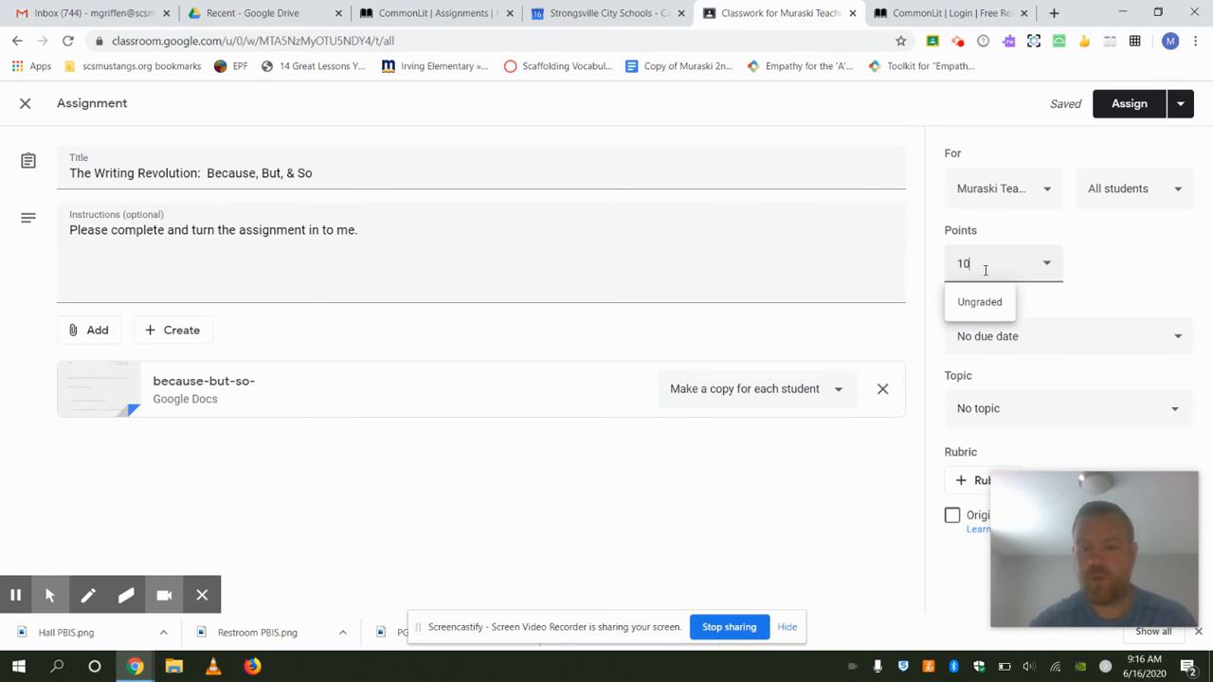
pyautogui.click(1108, 253)
# Set the assignment's due date to Jun 26, 2020 with a due time of 11:59 PM.
pyautogui.click(1158, 337)
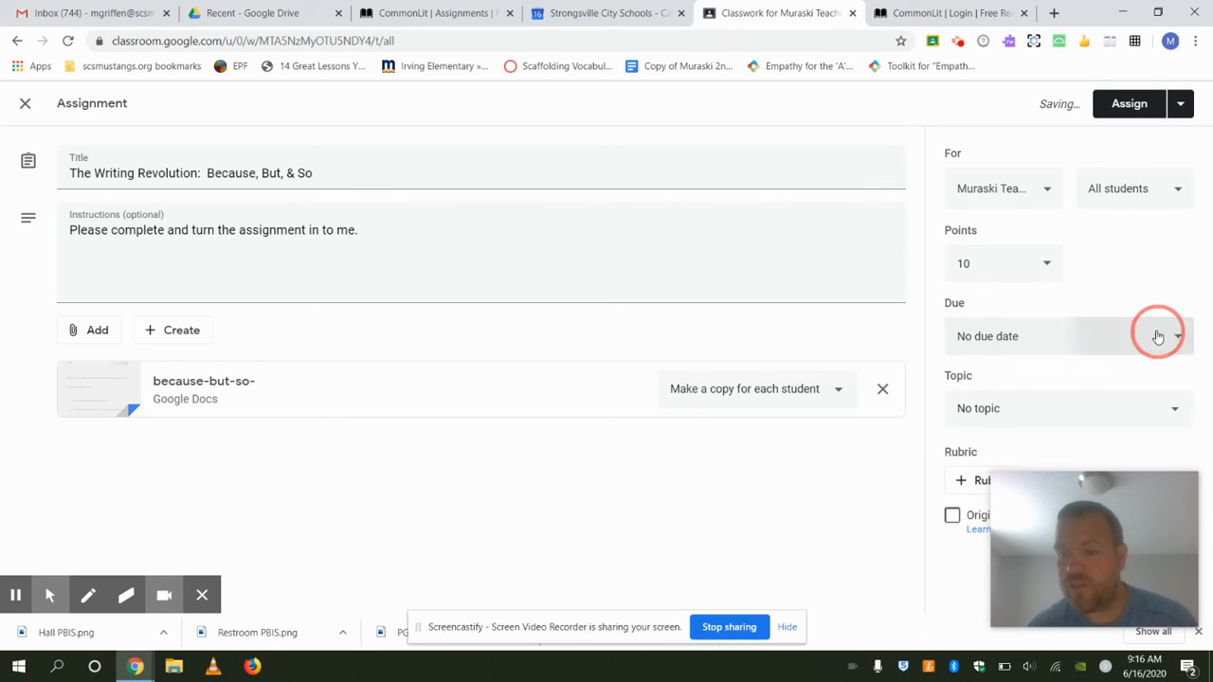
pyautogui.click(1110, 398)
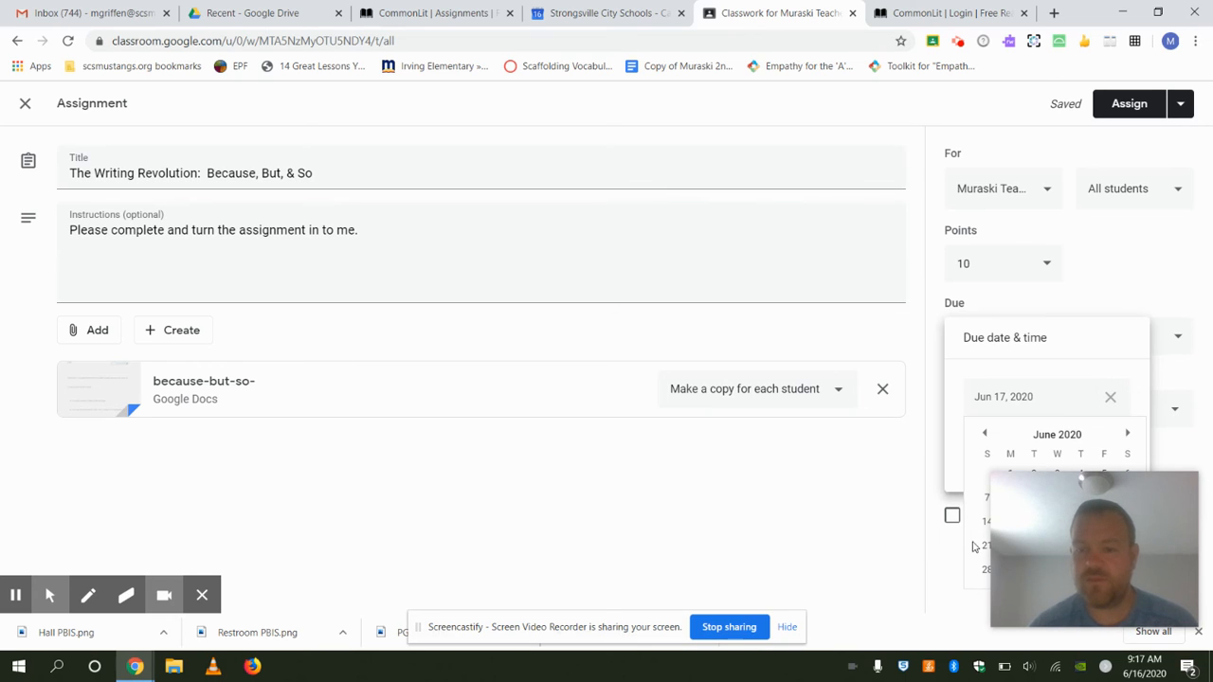
pyautogui.click(1190, 486)
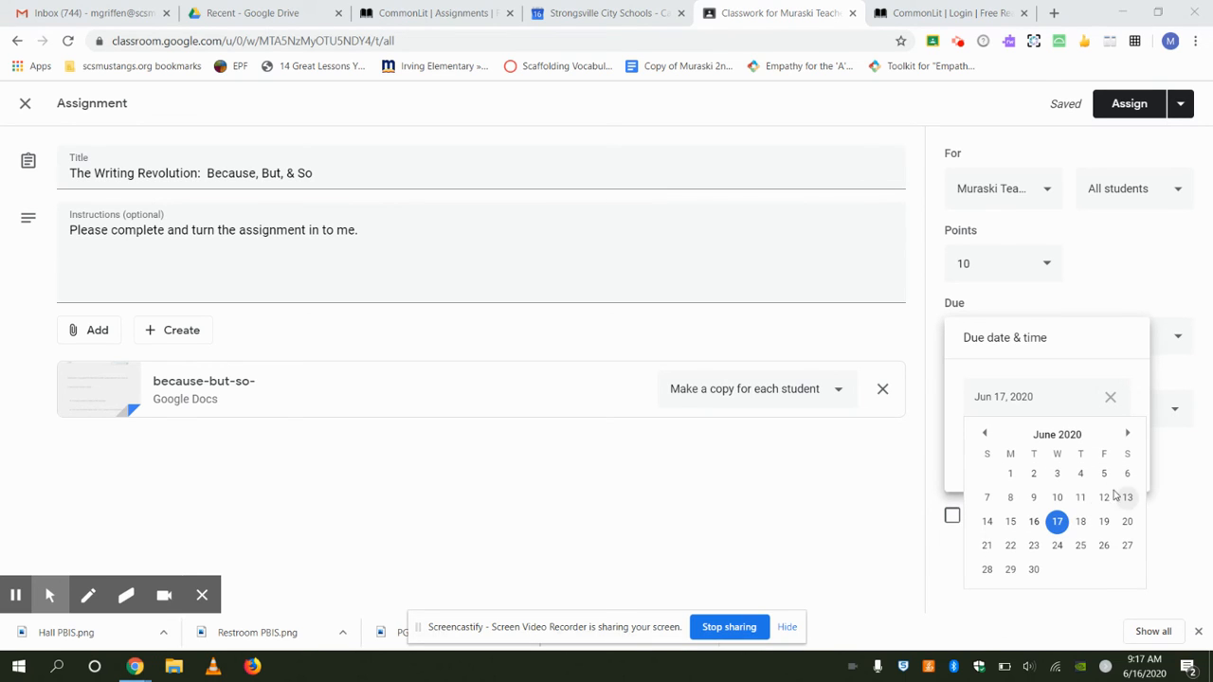
pyautogui.click(1103, 545)
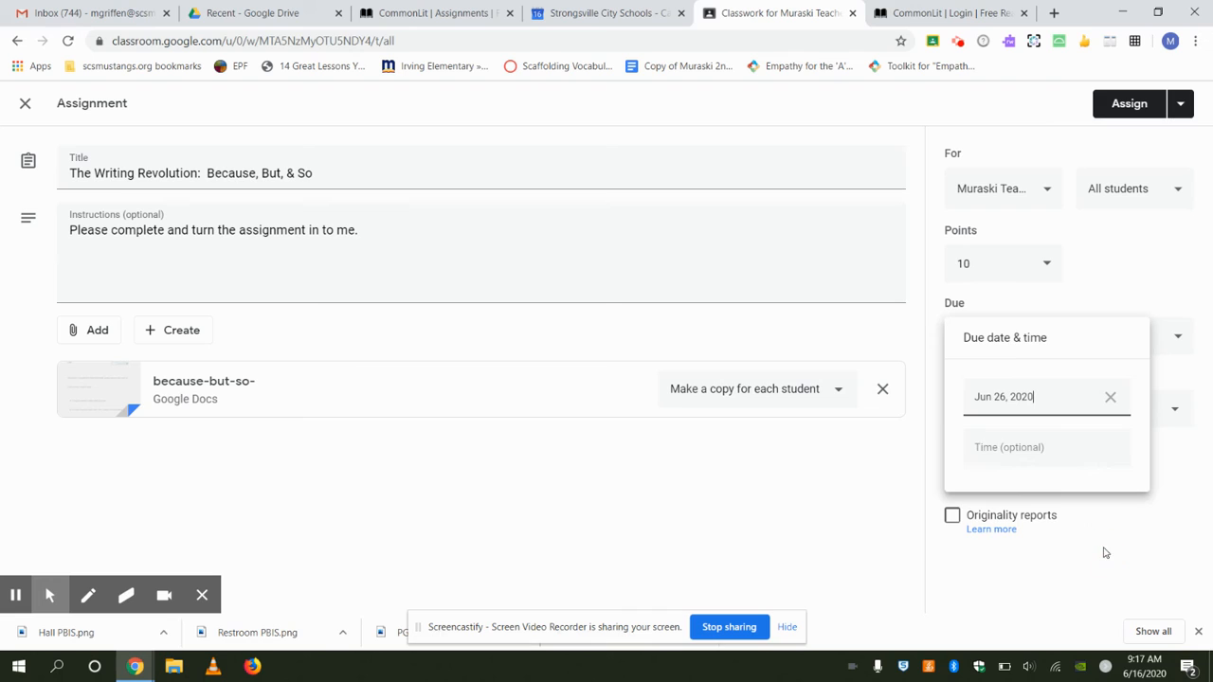
pyautogui.click(1010, 459)
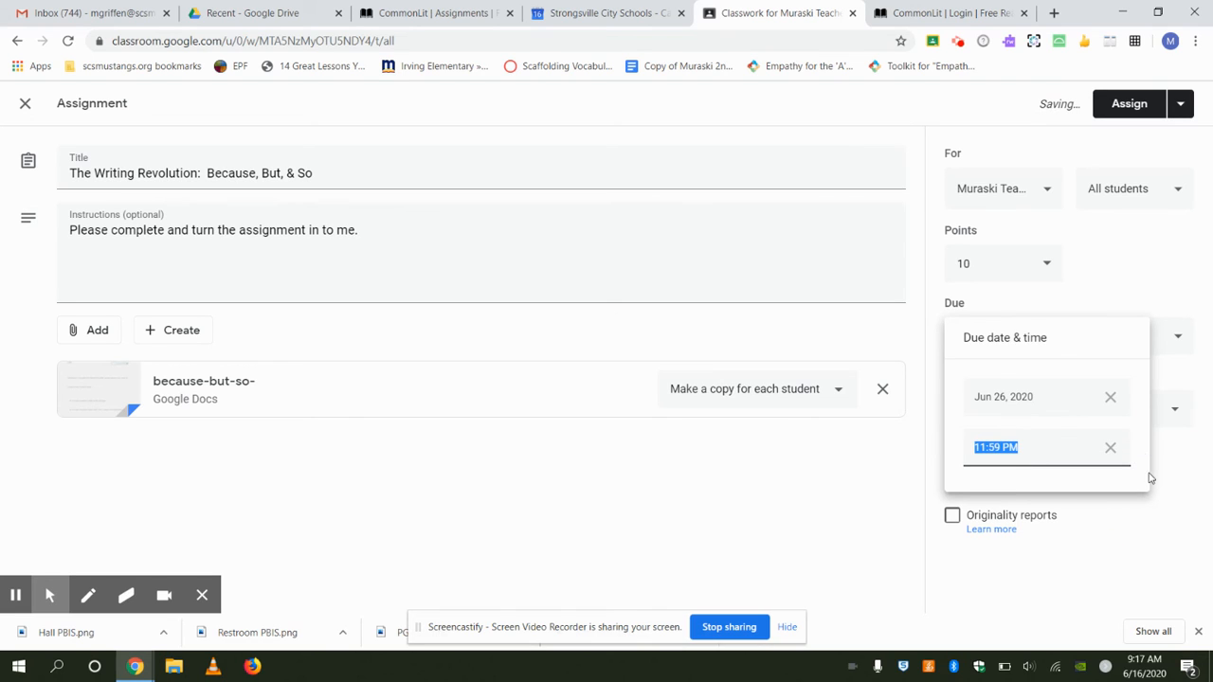
pyautogui.click(1166, 549)
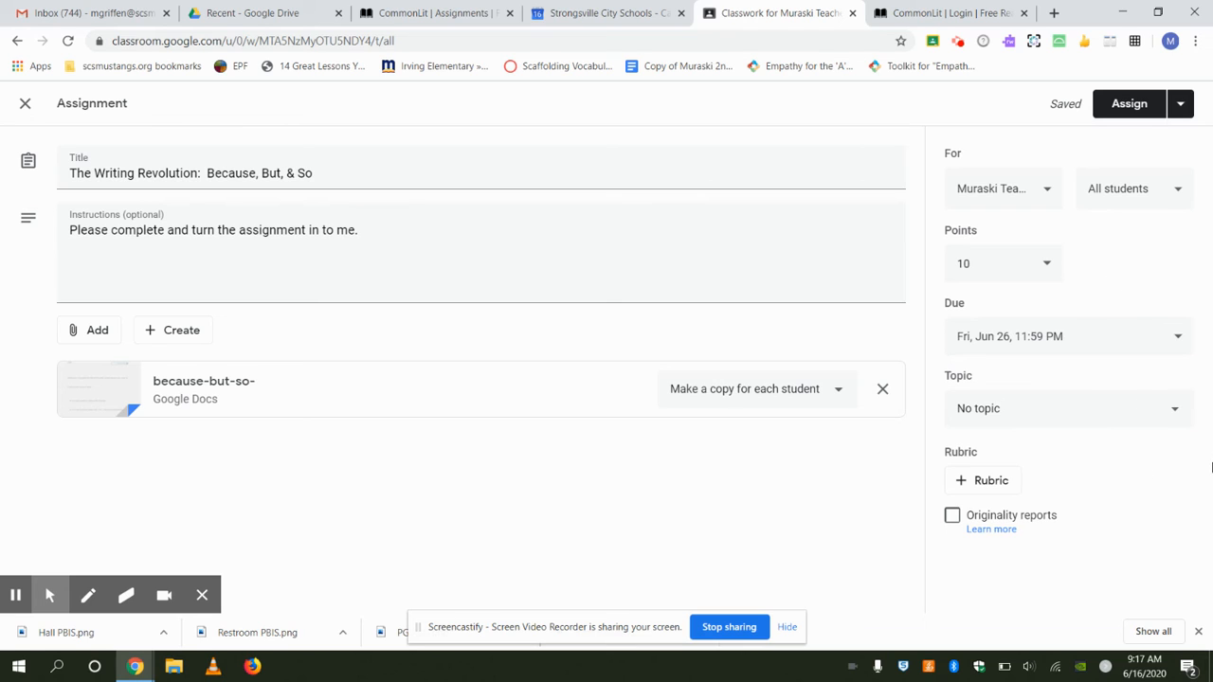
# Create a new topic named "Writing" for the assignment.
pyautogui.click(1171, 419)
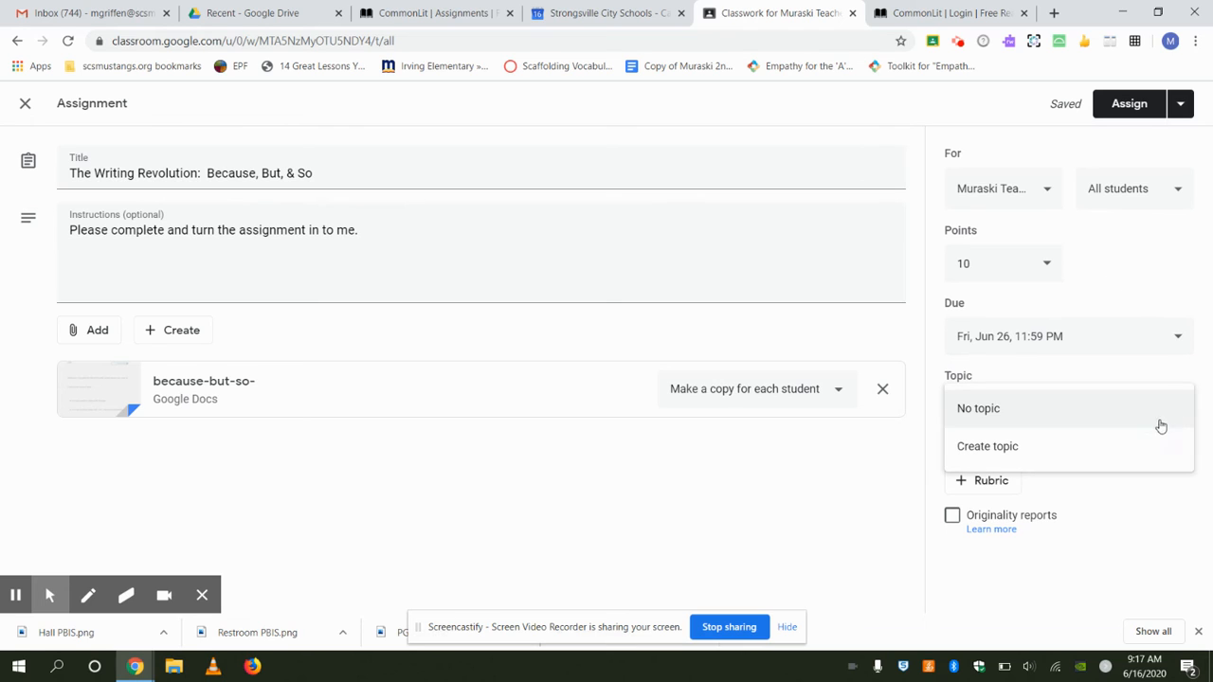
pyautogui.click(1015, 462)
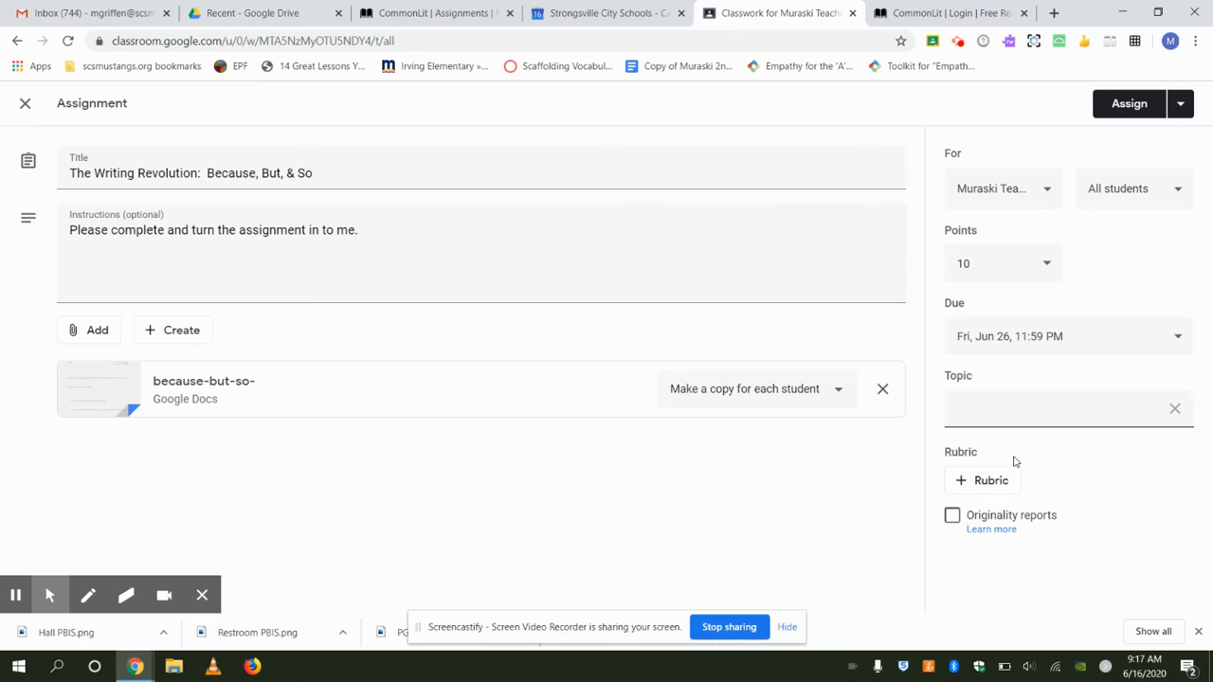
pyautogui.write('Writing')
# Assign "The Writing Revolution: Because, But, & So" to the class immediately instead of scheduling it or saving a draft.
pyautogui.moveTo(1014, 462); pyautogui.dragTo(1090, 84)
pyautogui.click(1183, 106)
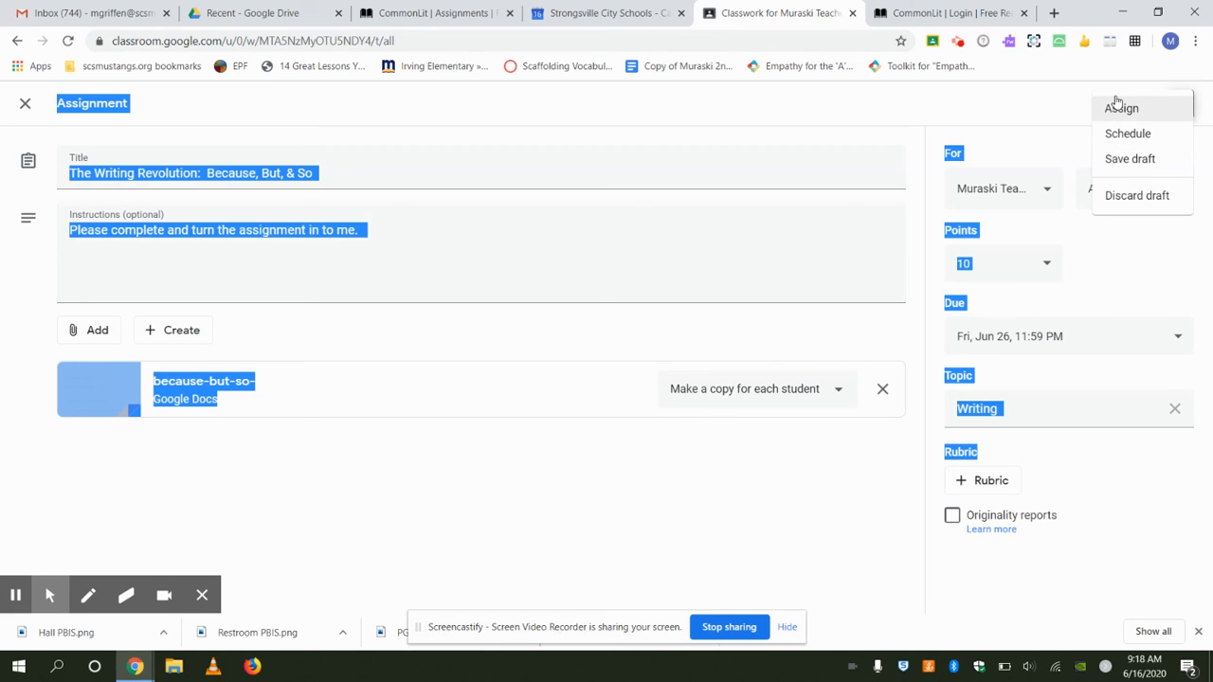
pyautogui.click(1122, 109)
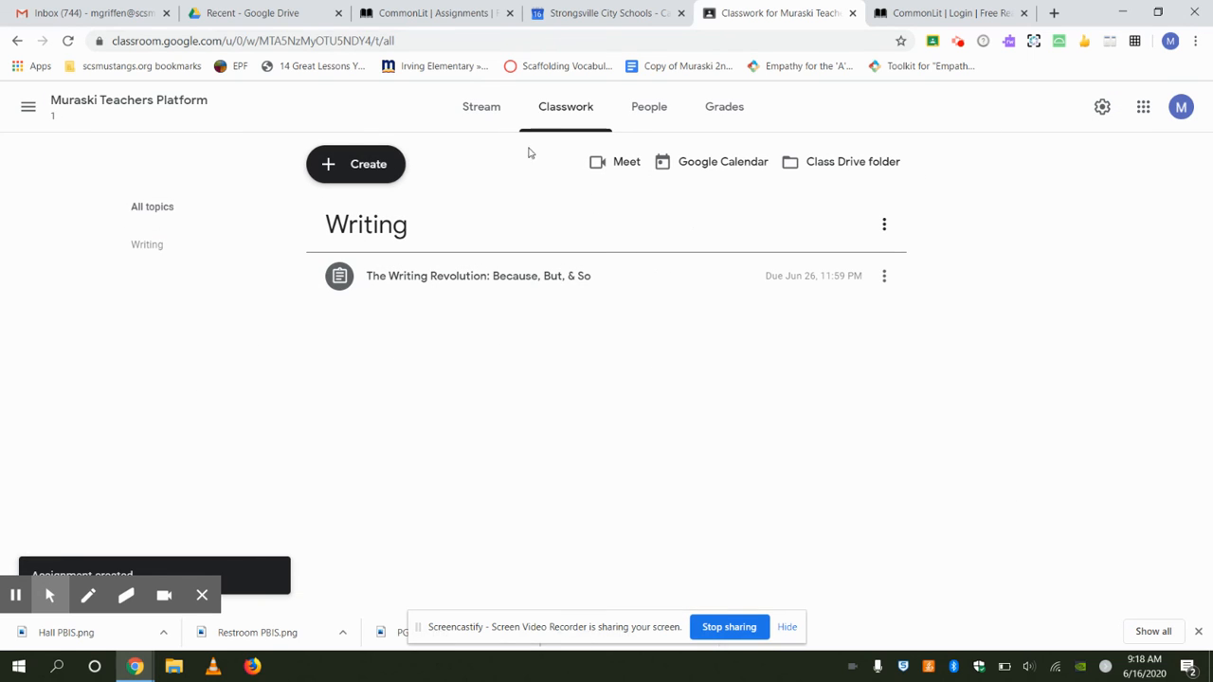
# Check the new assignment's post in the class stream and its options in the classwork list.
pyautogui.click(481, 107)
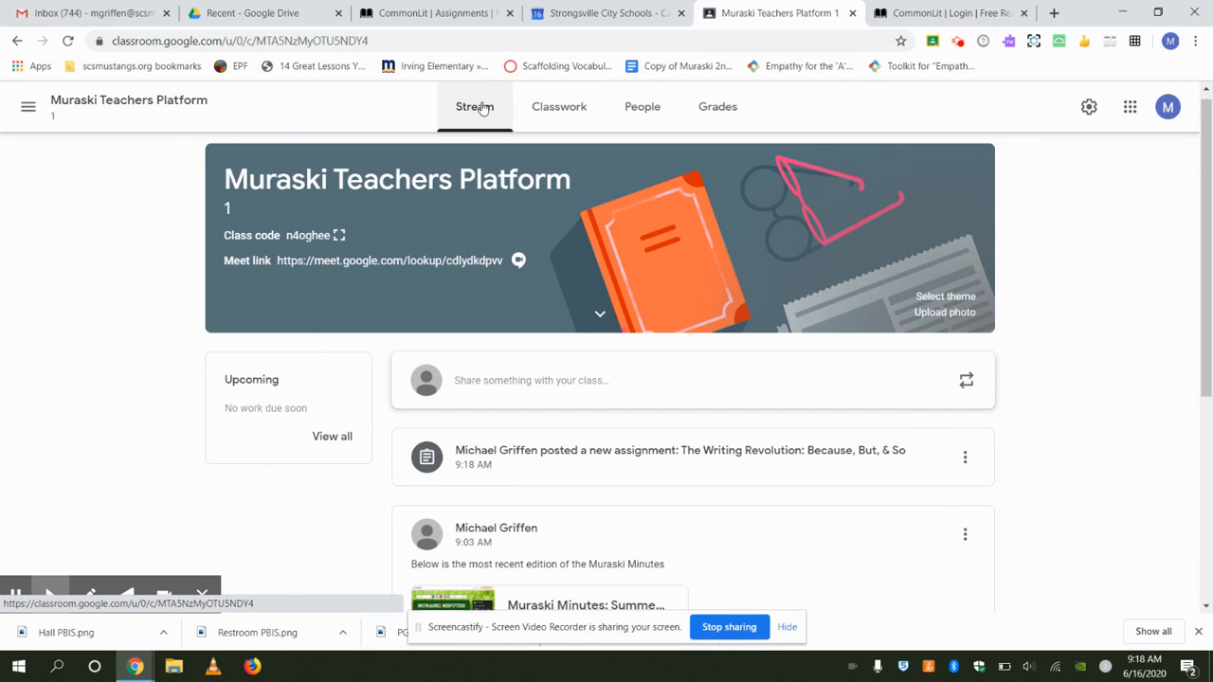
pyautogui.click(555, 109)
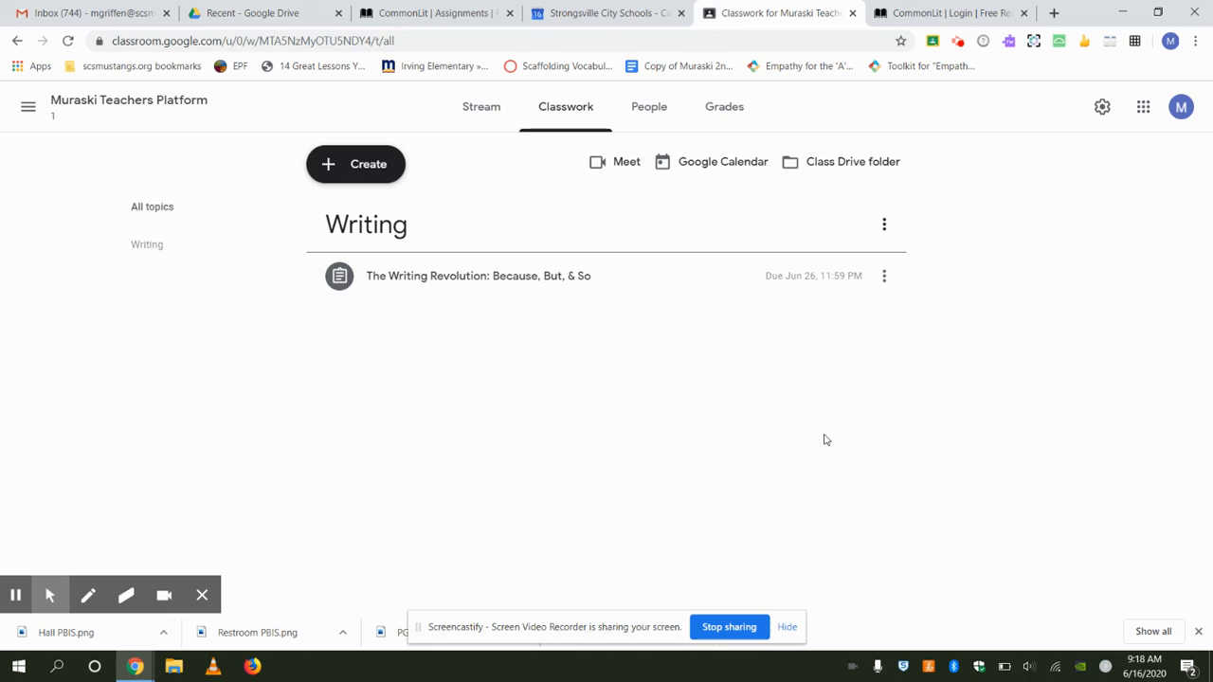
pyautogui.click(884, 280)
pyautogui.click(968, 352)
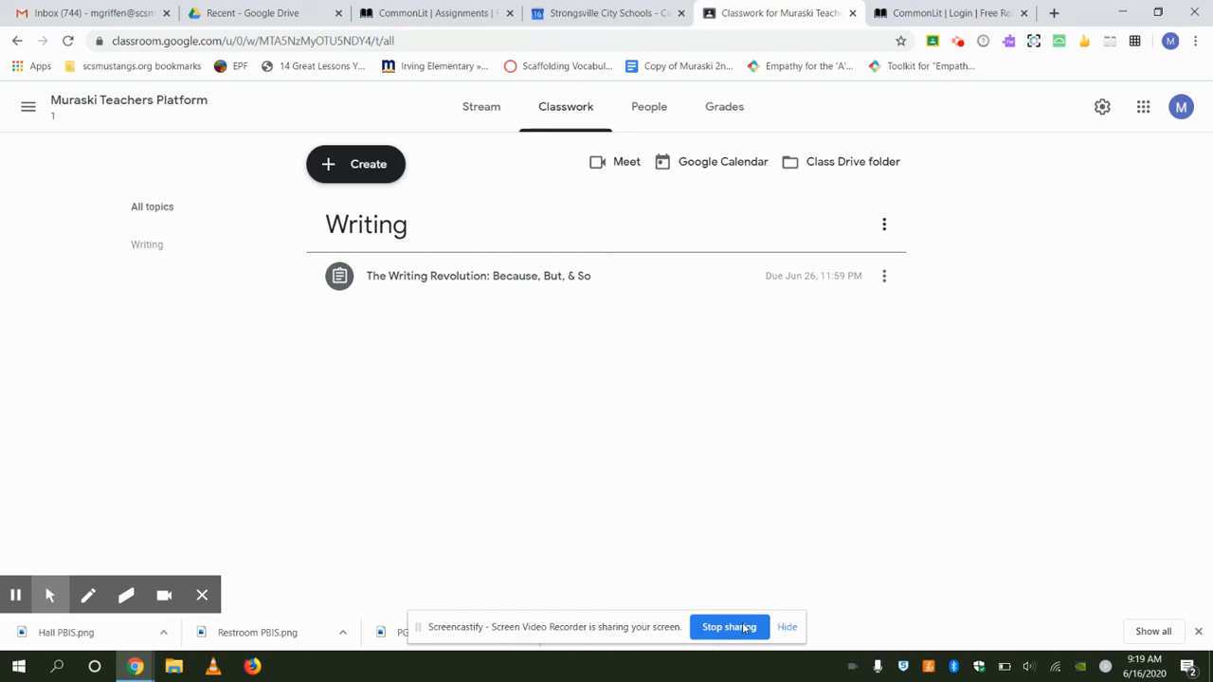
pyautogui.click(955, 45)
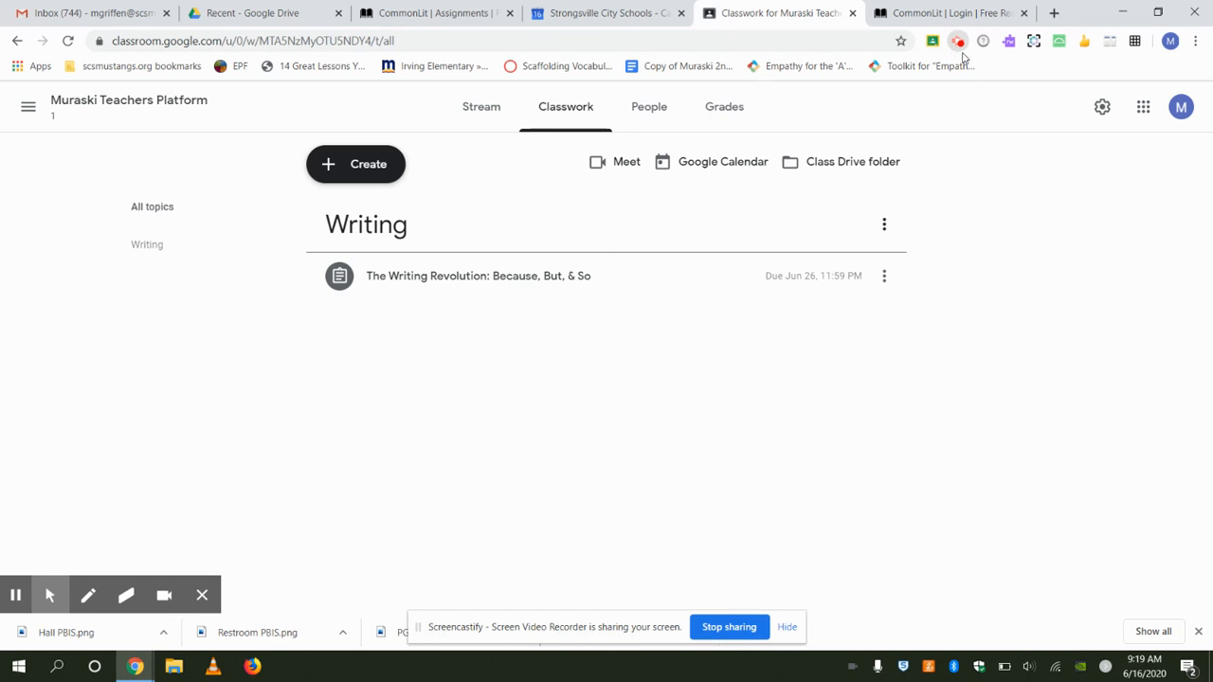